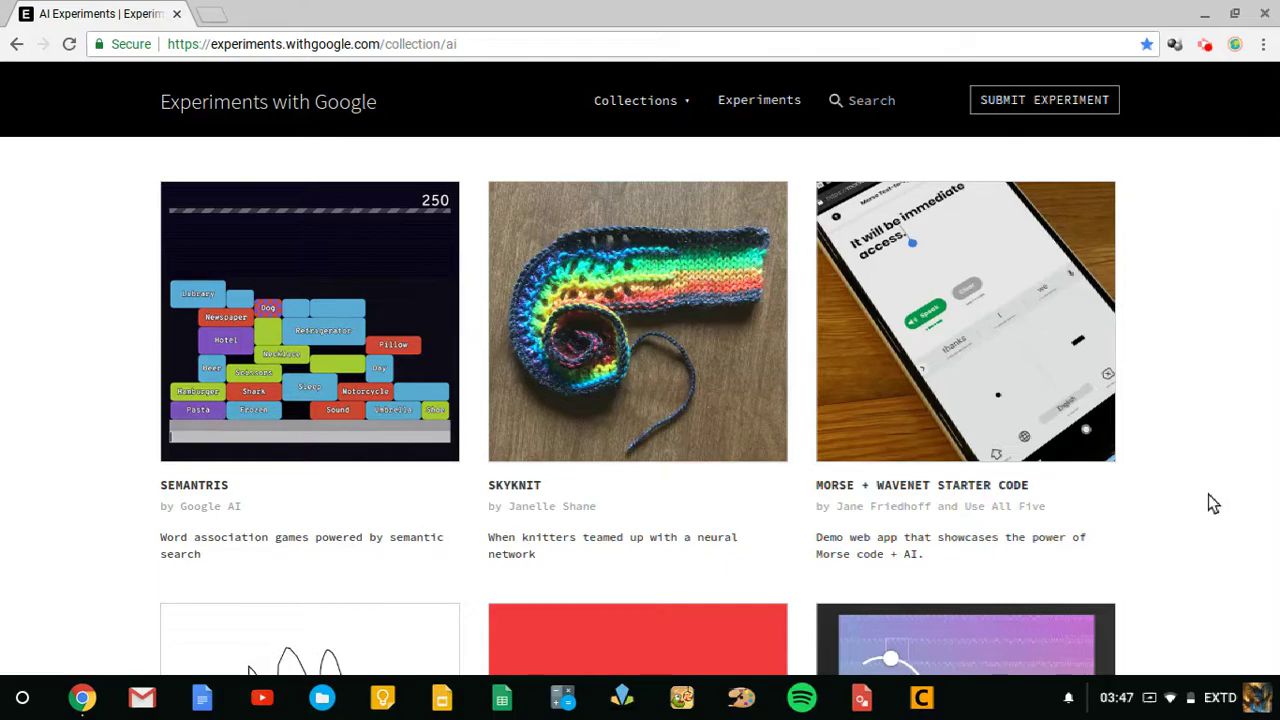
- Scroll the AI Experiments page to the AI + Music row with AI Duet, Bird Sounds and NSynth
scroll(1208, 494, up, 15)
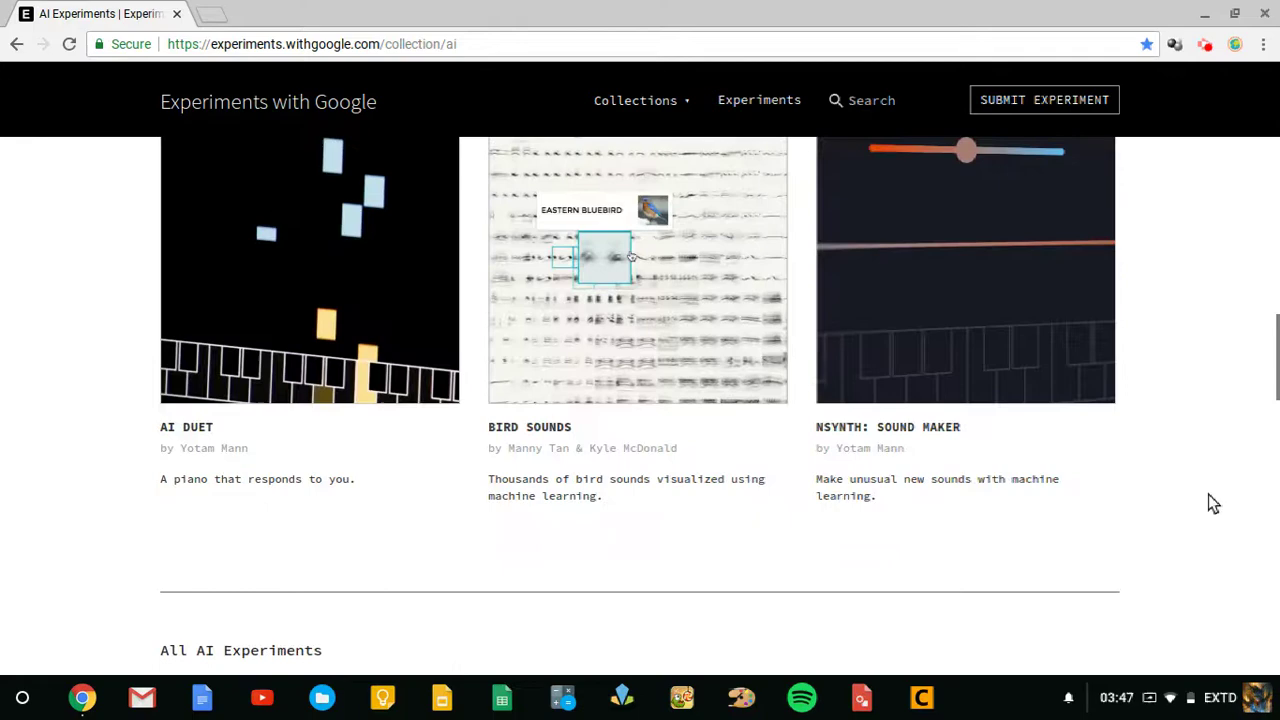
scroll(1208, 494, up, 3)
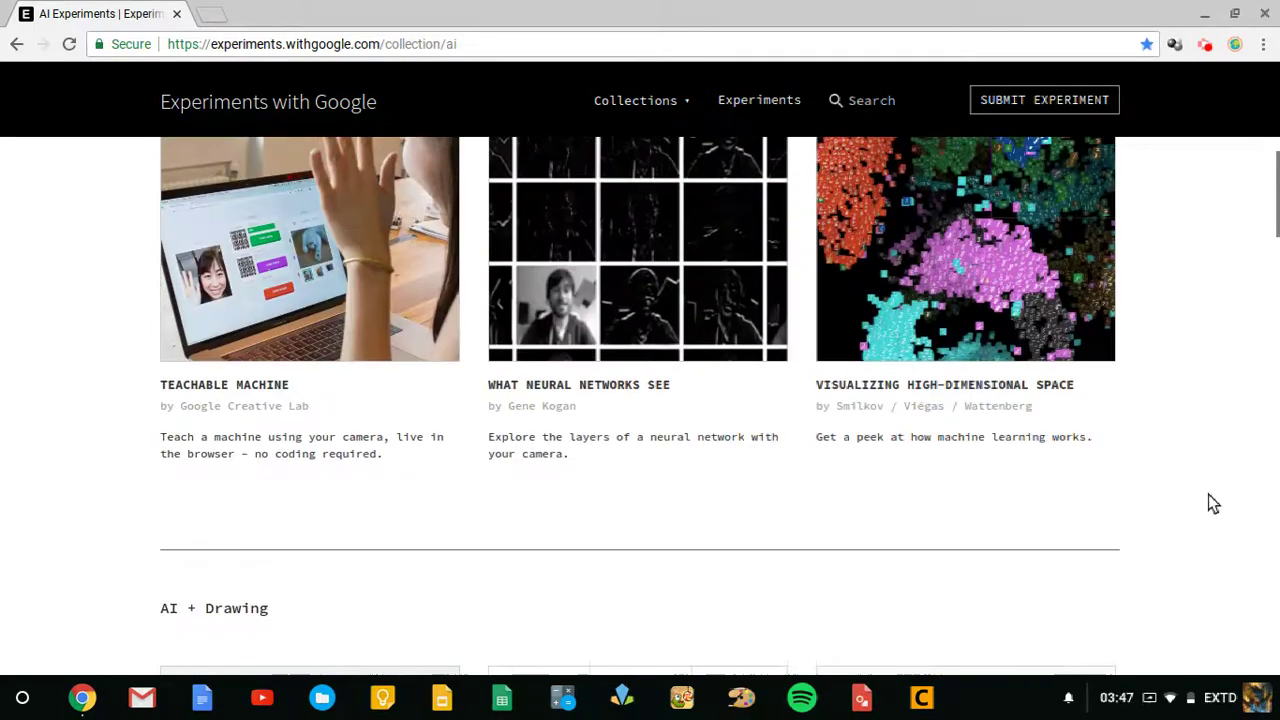
scroll(1208, 494, up, 1)
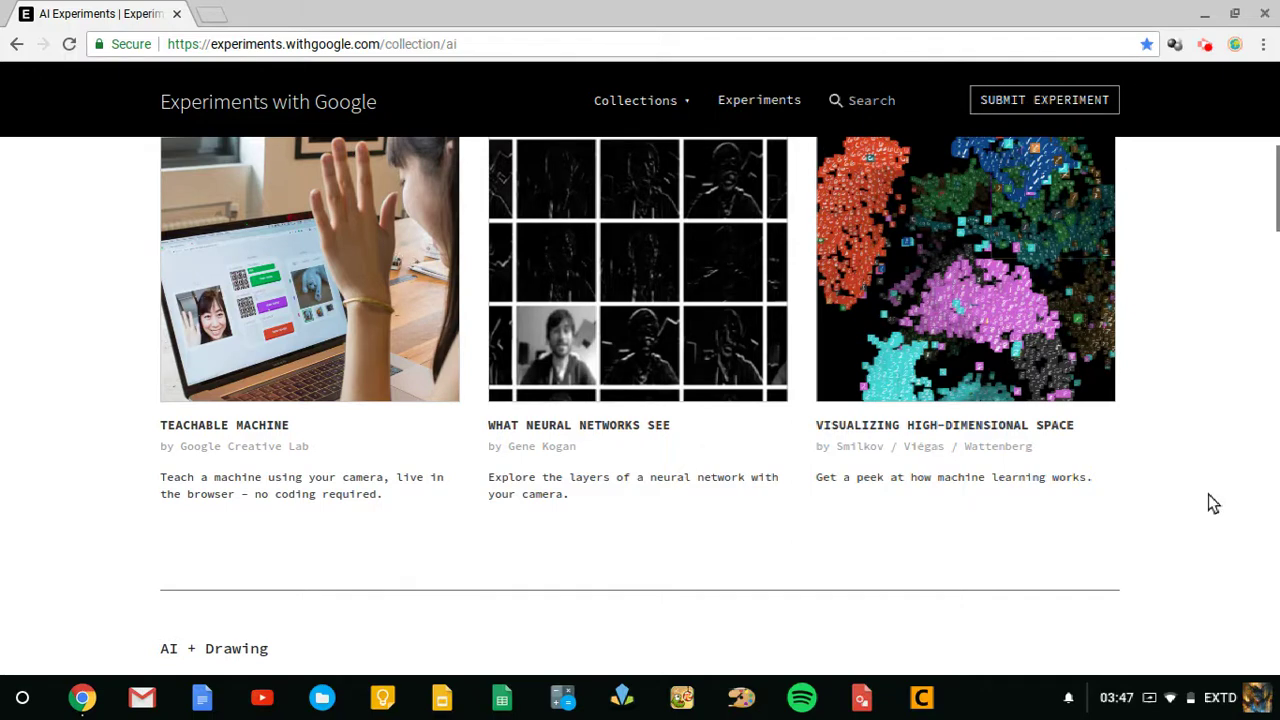
scroll(1208, 494, up, 1)
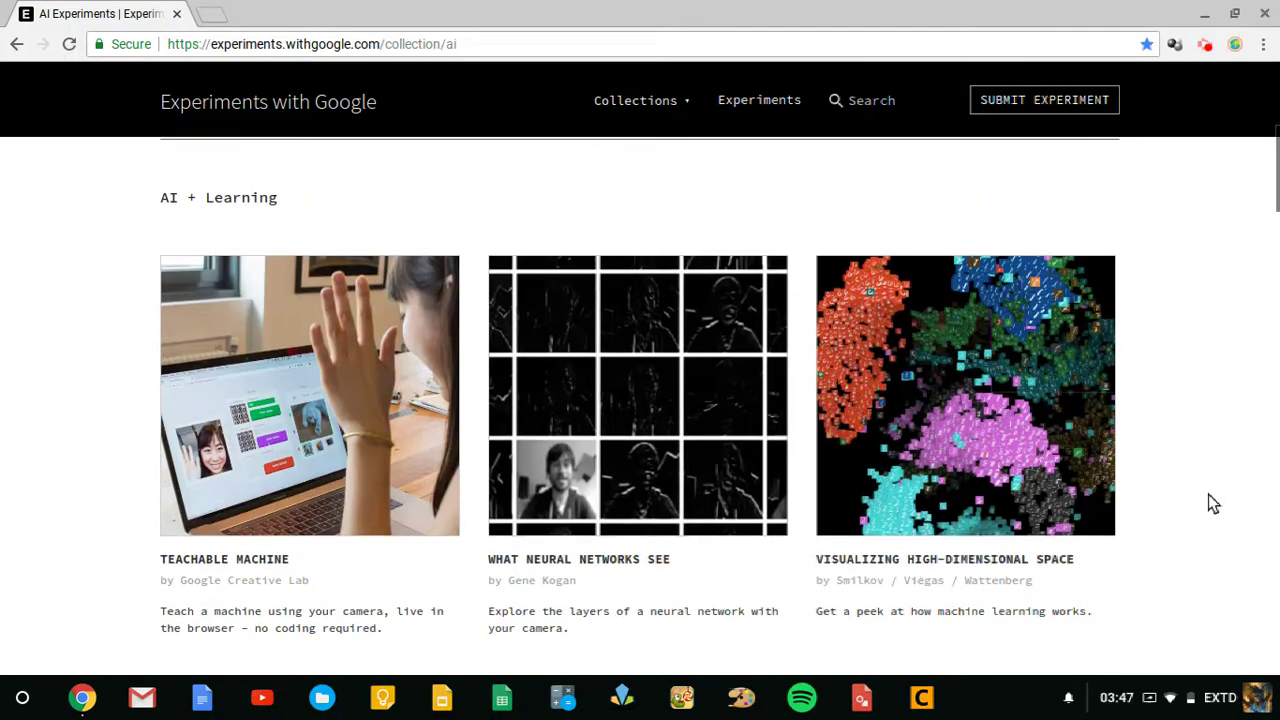
scroll(1208, 494, down, 1)
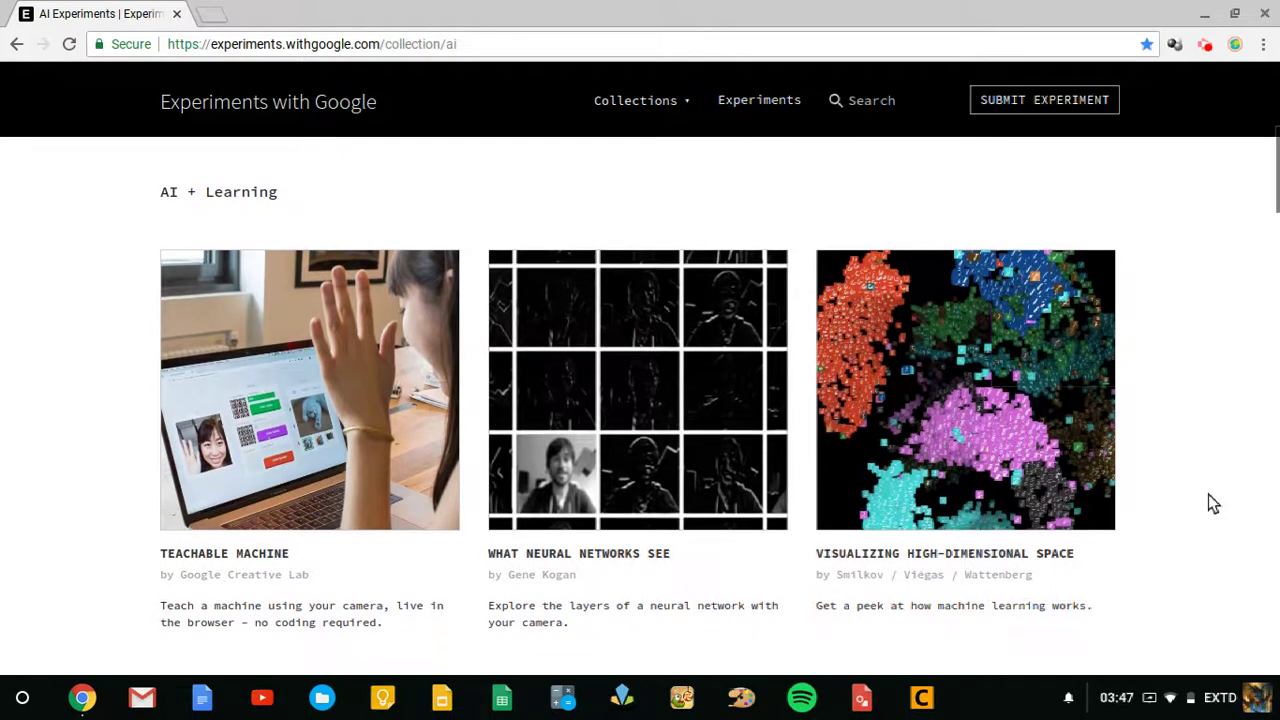
scroll(1208, 494, down, 1)
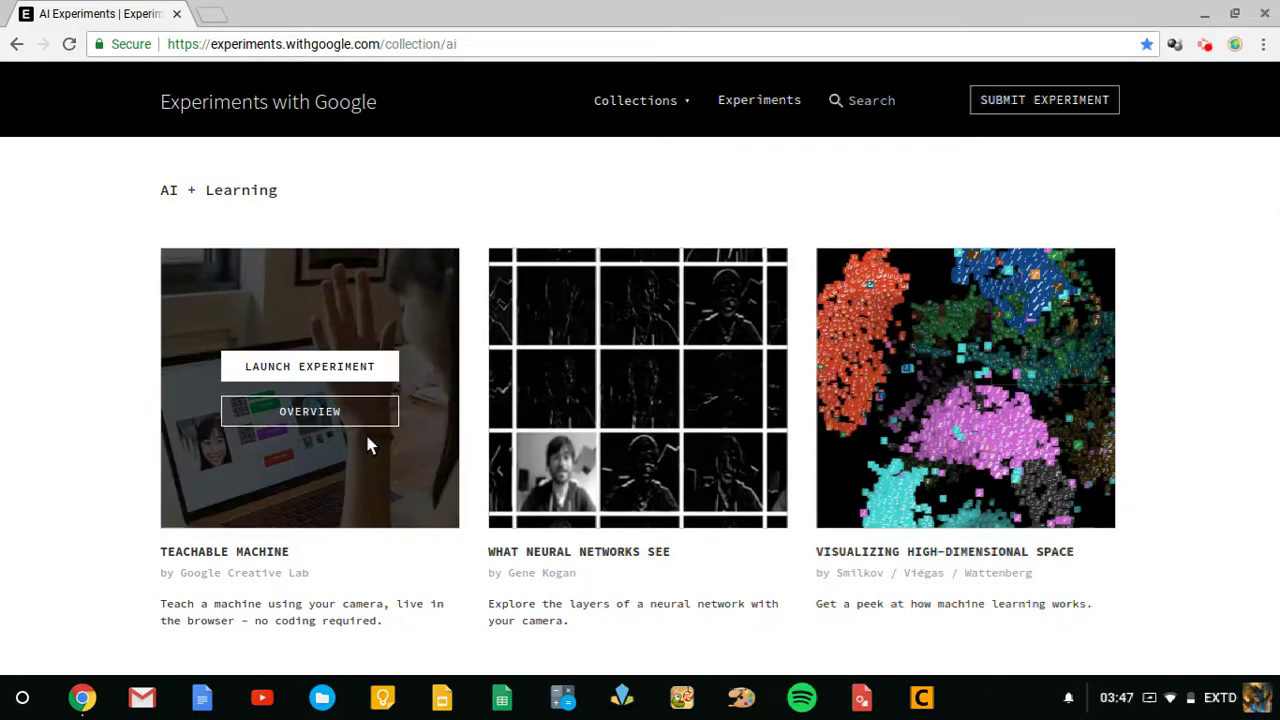
scroll(383, 465, down, 5)
scroll(383, 468, down, 5)
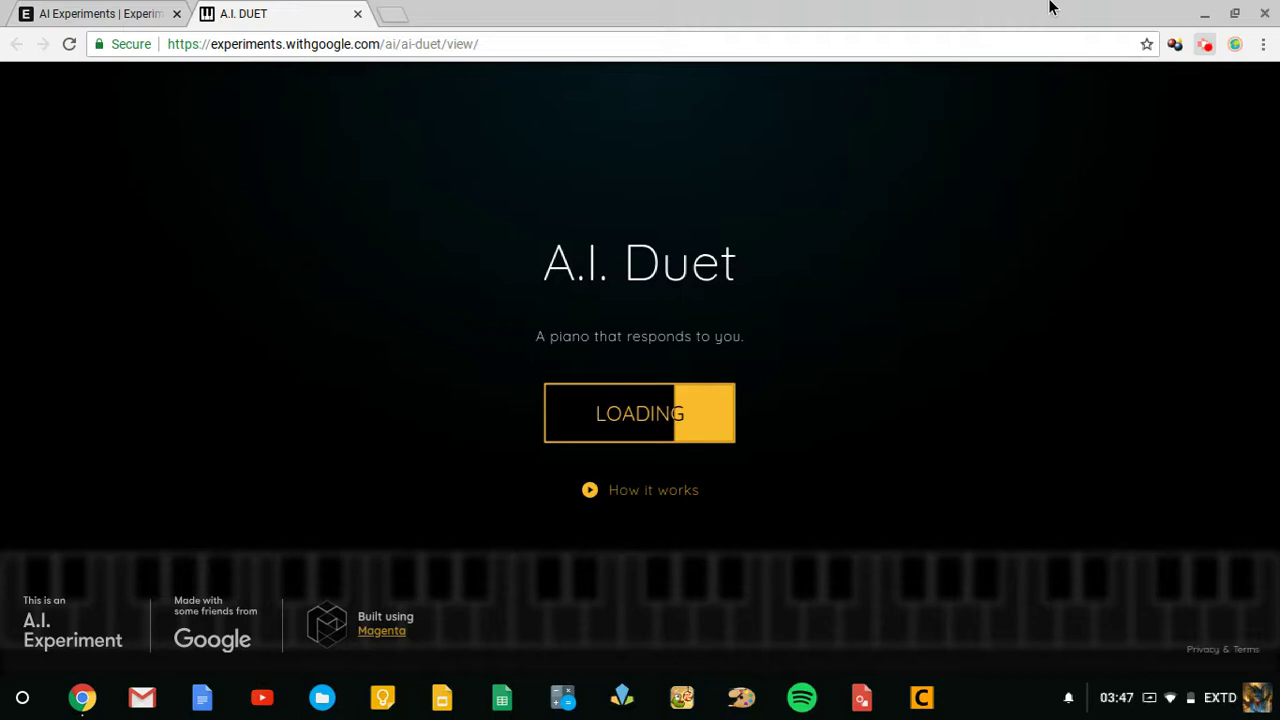
- Let A.I. Duet finish loading in its tab until PLAY appears
key(alt+shift+s)
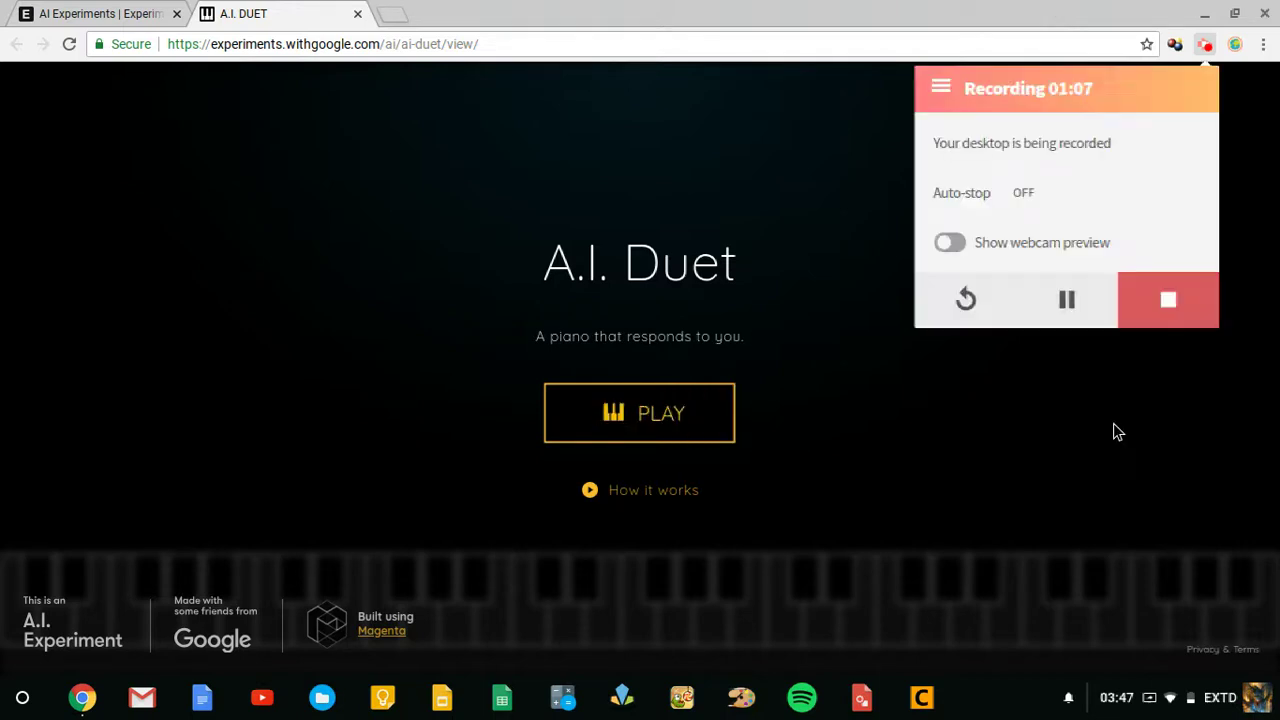
- Start the duet and play a rising melody over a low F, repeating a B, C, A pattern
click(1113, 424)
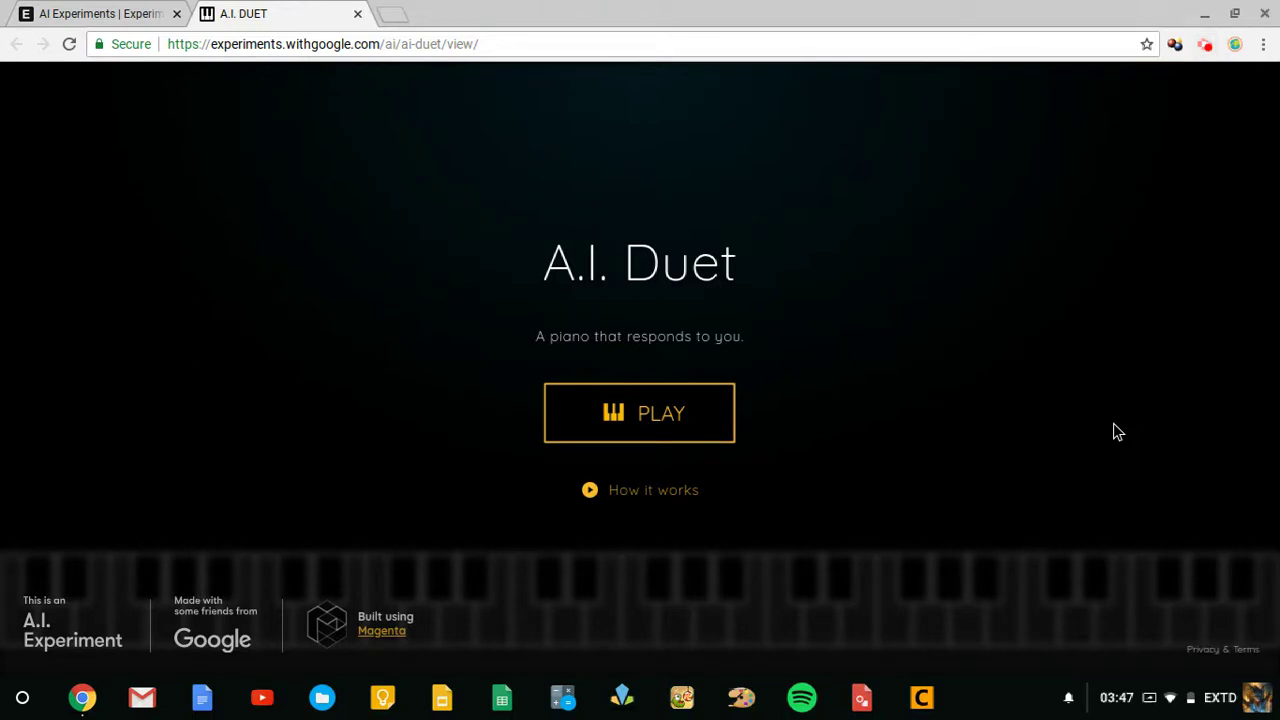
click(703, 432)
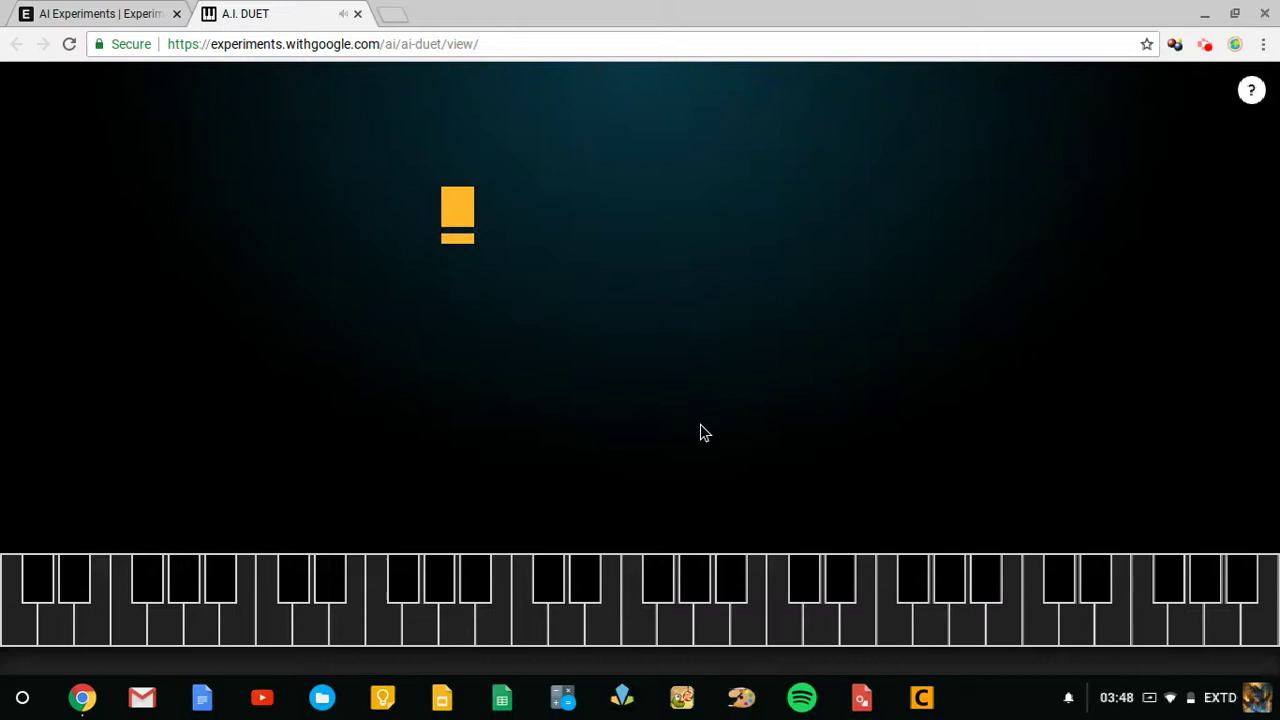
key(f)
key(g)
key(h)
key(j)
key(k)
key(h)
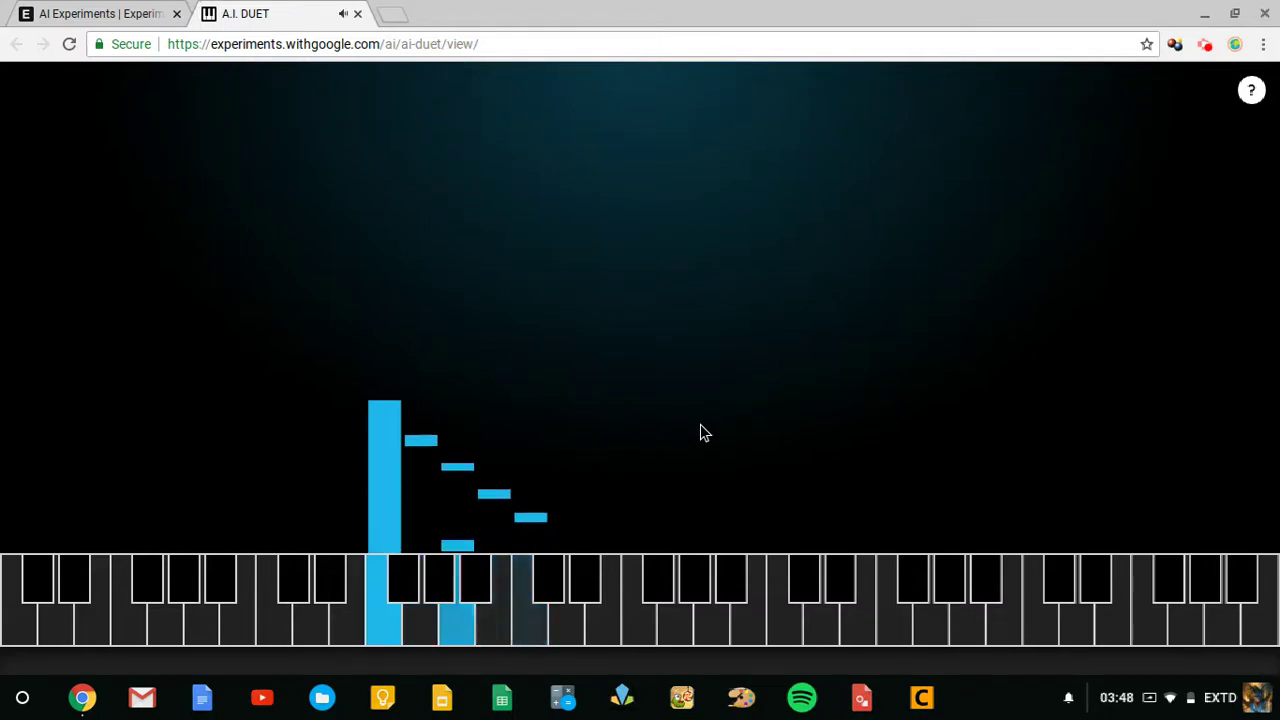
key(j)
key(k)
key(h)
key(j)
key(k)
key(h)
key(j)
key(k)
key(h)
key(j)
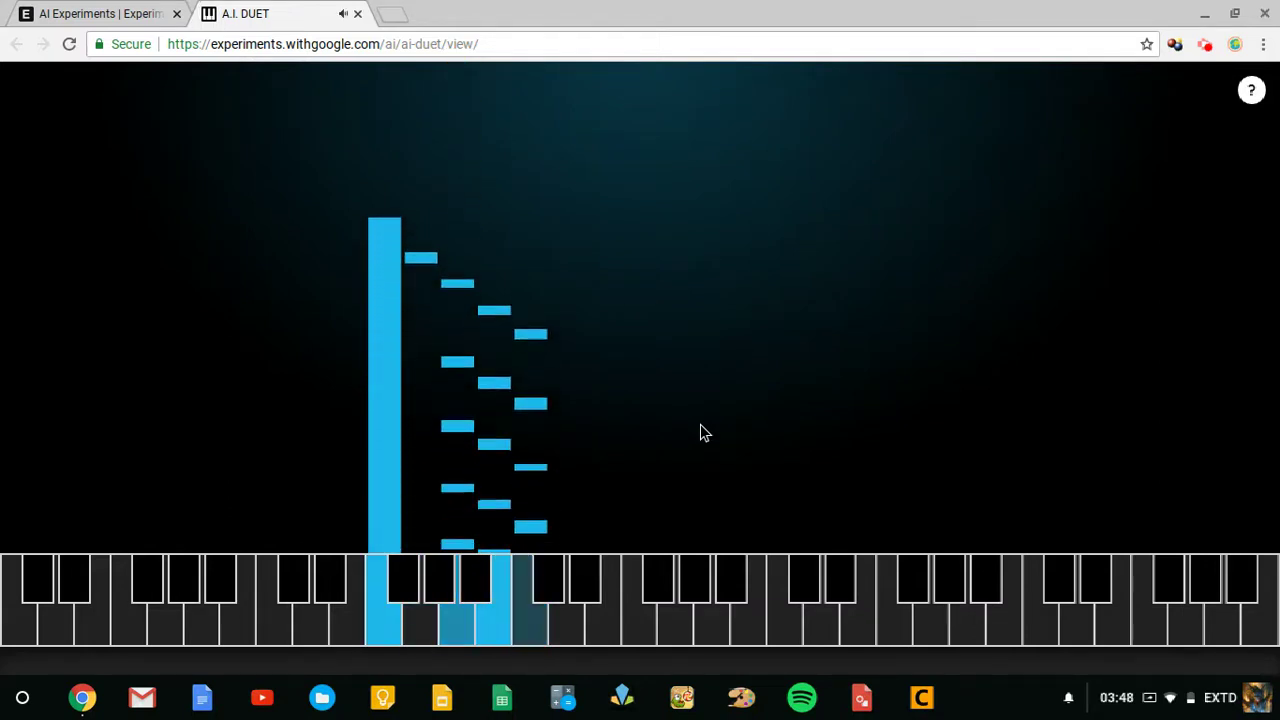
key(k)
key(h)
key(j)
key(k)
key(h)
key(j)
key(k)
key(h)
key(j)
key(k)
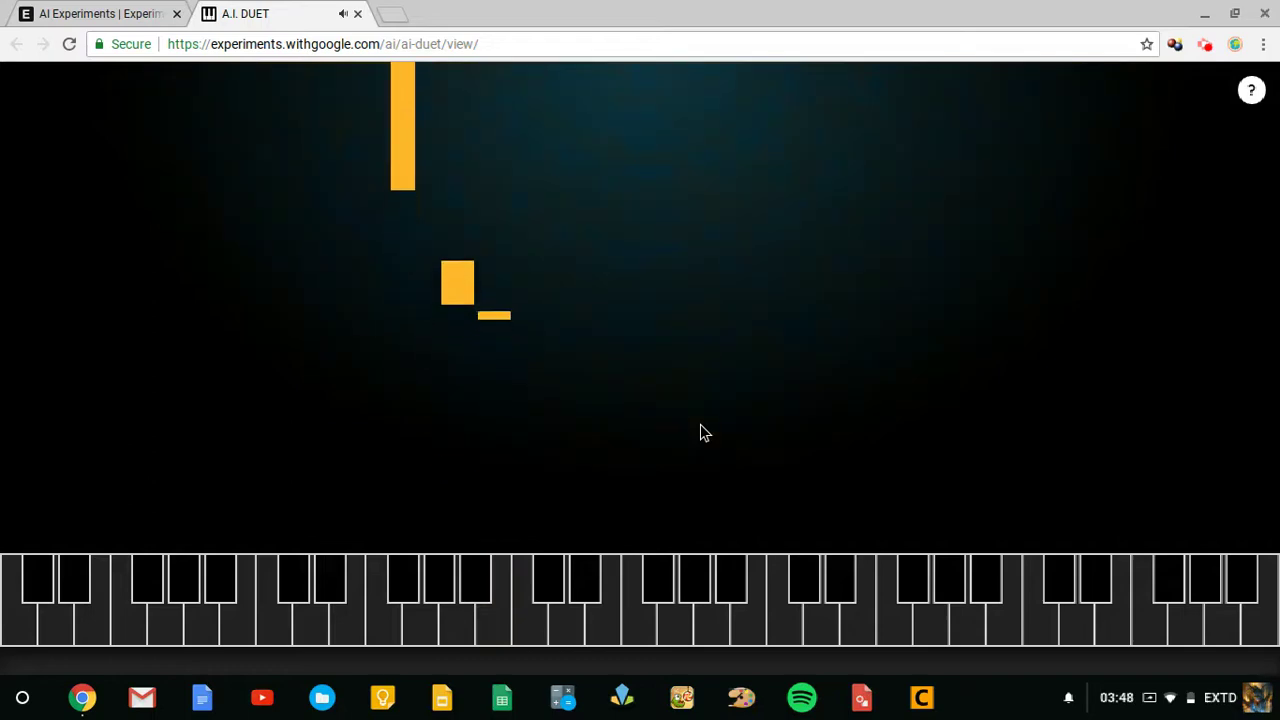
- Play a second phrase of ascending F, G, A notes, cycling three notes and ending with two closing notes
key(f)
key(g)
key(h)
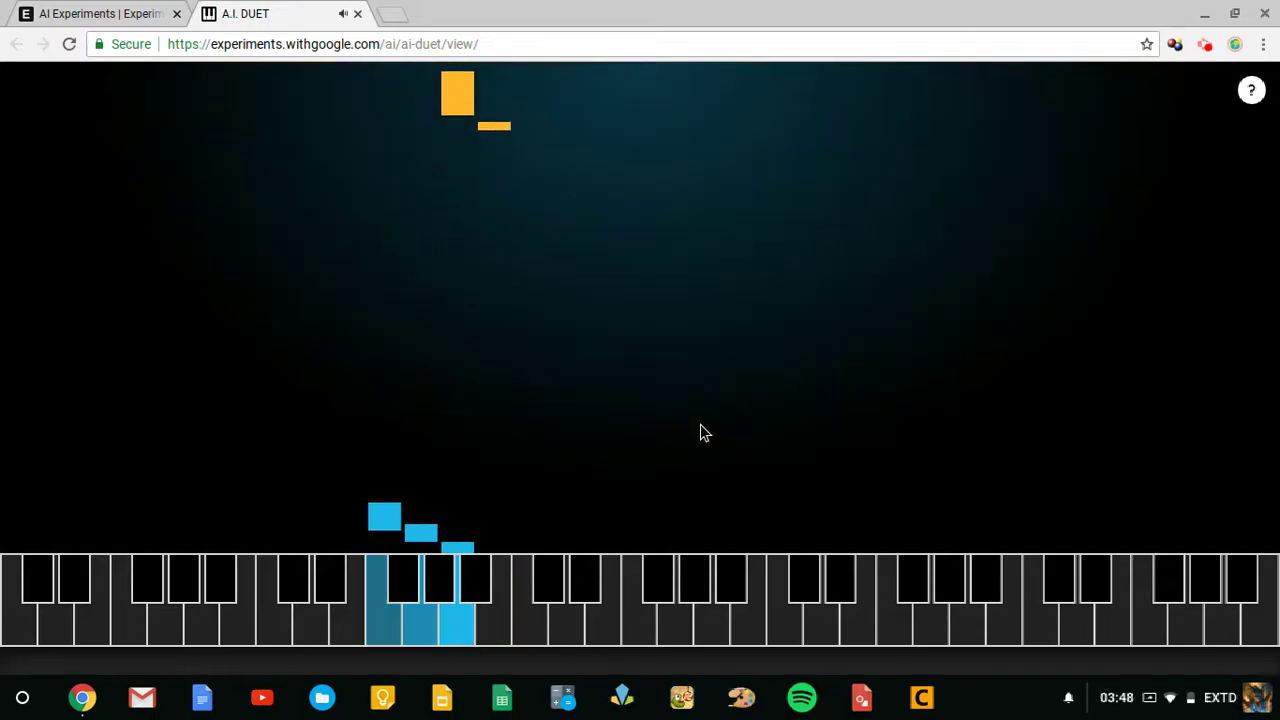
key(j)
key(k)
key(h)
key(j)
key(k)
key(h)
key(j)
key(k)
key(h)
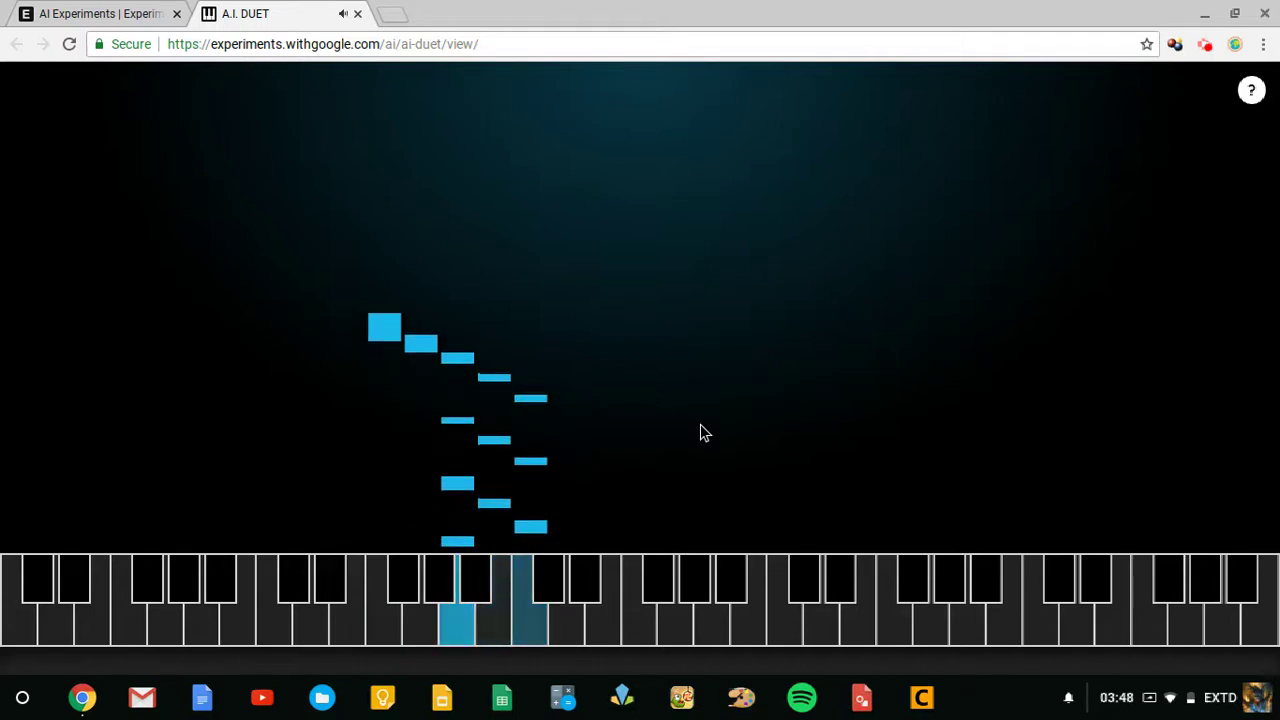
key(j)
key(k)
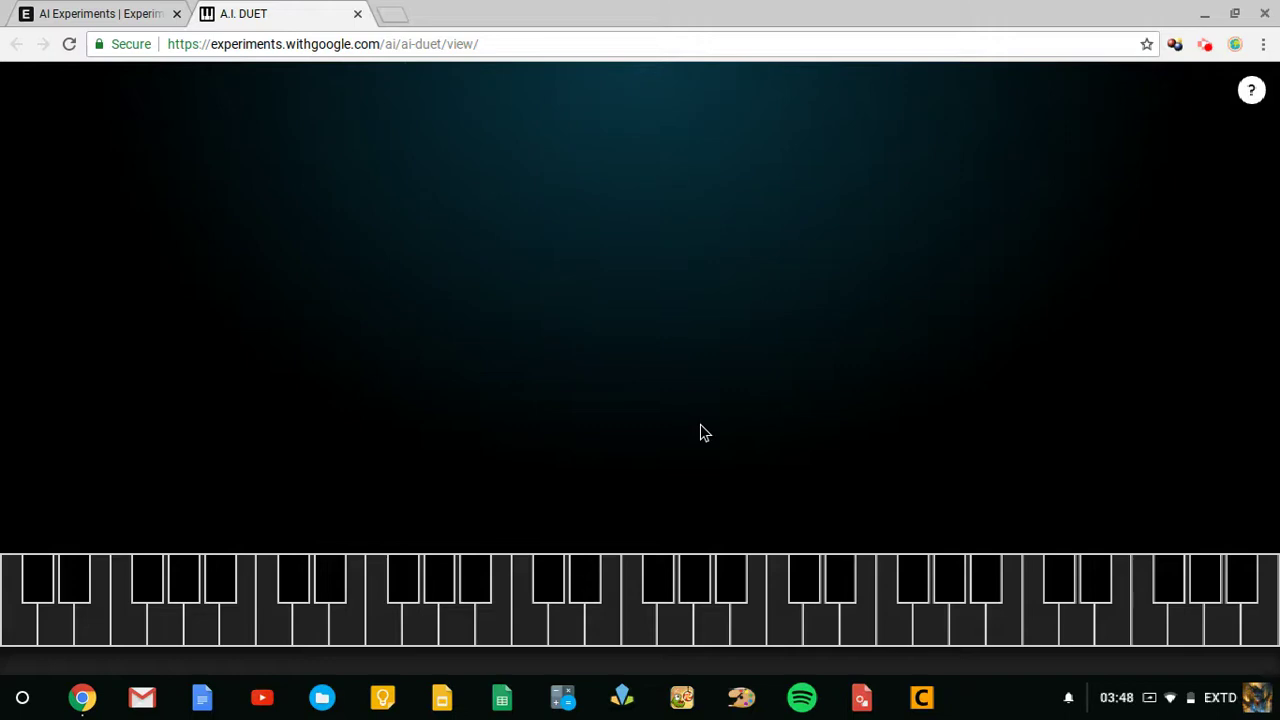
- Play an ascending scale across the keys with two higher notes at the end
key(a)
key(s)
key(d)
key(f)
key(g)
key(h)
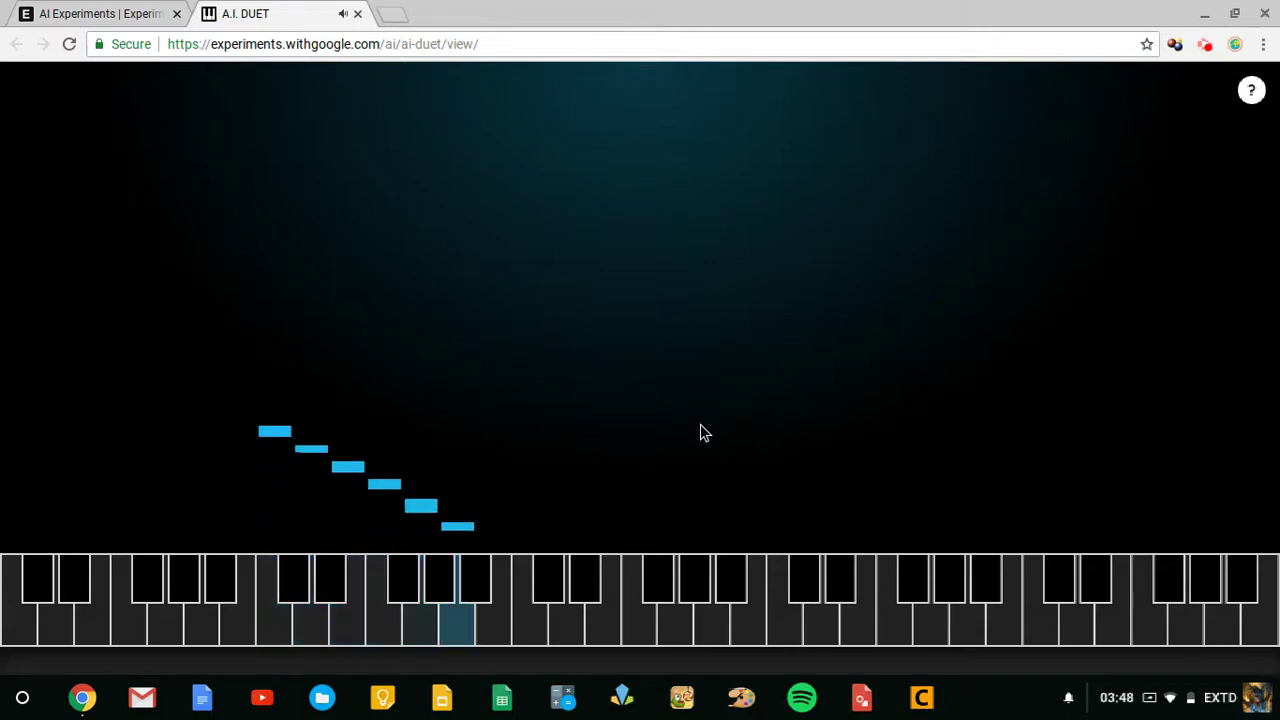
key(j)
key(k)
key(l)
key(semicolon)
key(apostrophe)
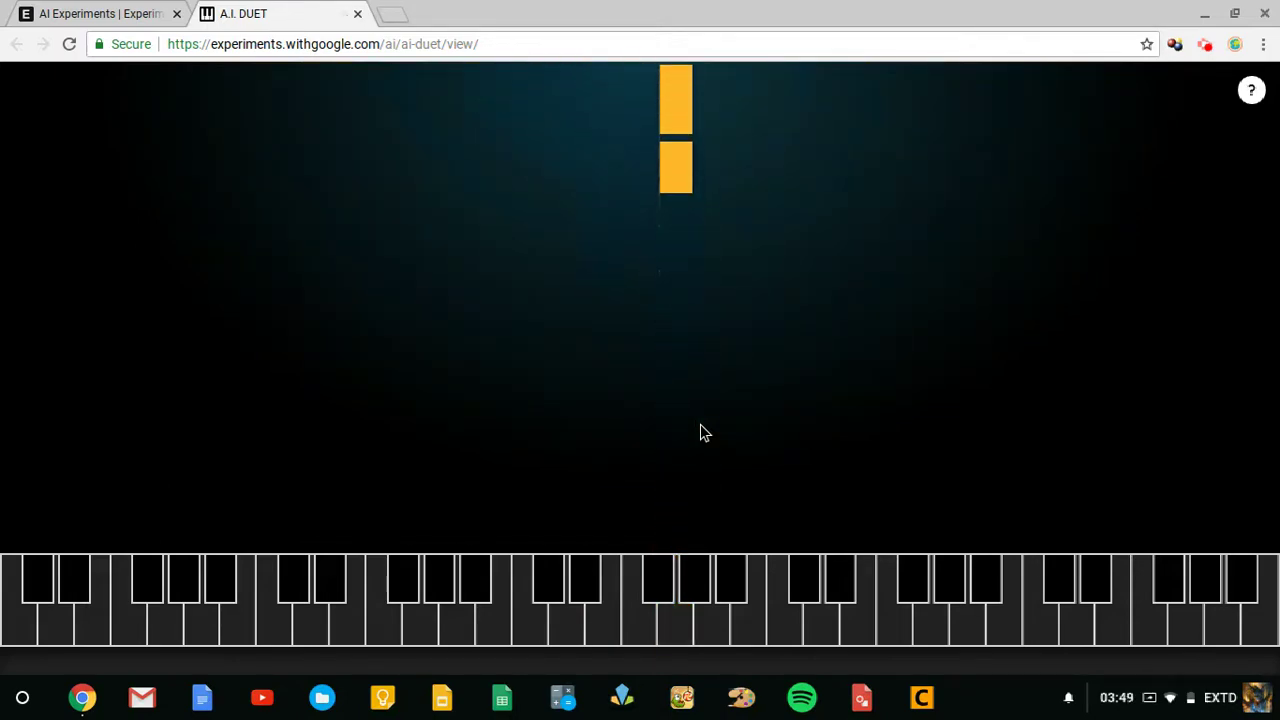
- Play a single F, then a five-note ascending run repeated and ending on G
key(f)
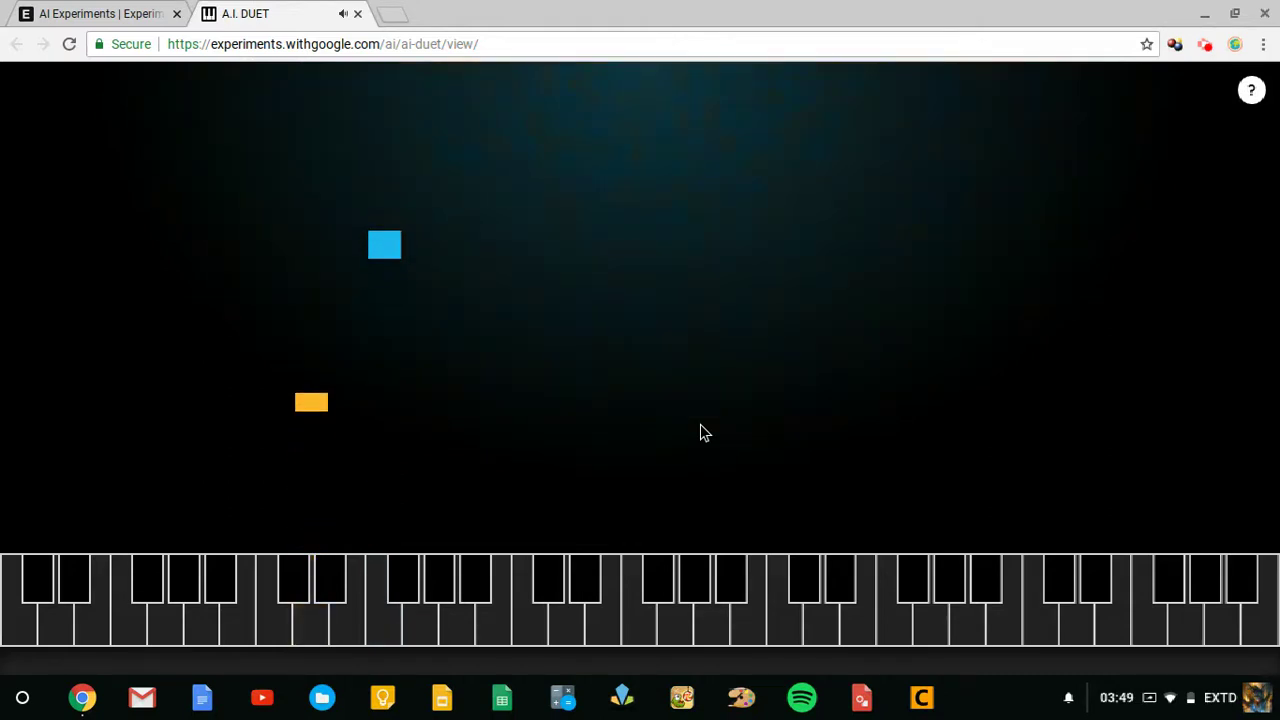
key(f)
key(g)
key(h)
key(j)
key(k)
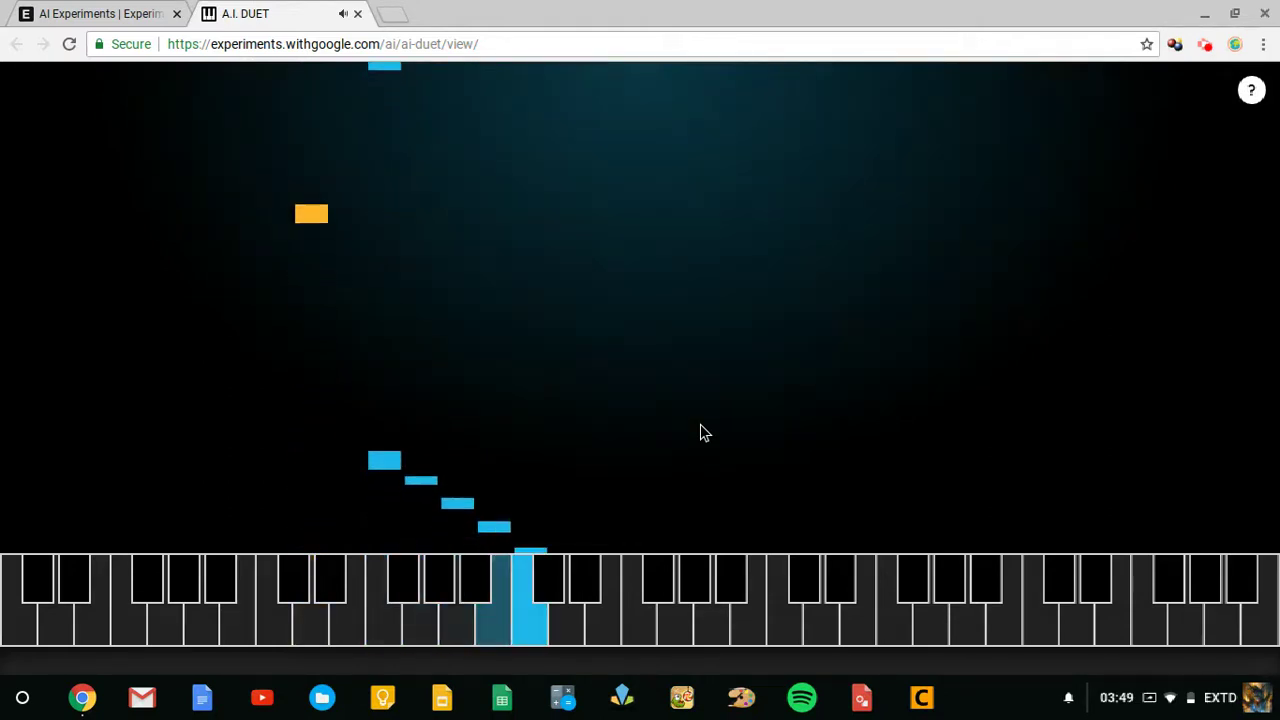
key(h)
key(j)
key(k)
key(h)
key(j)
key(k)
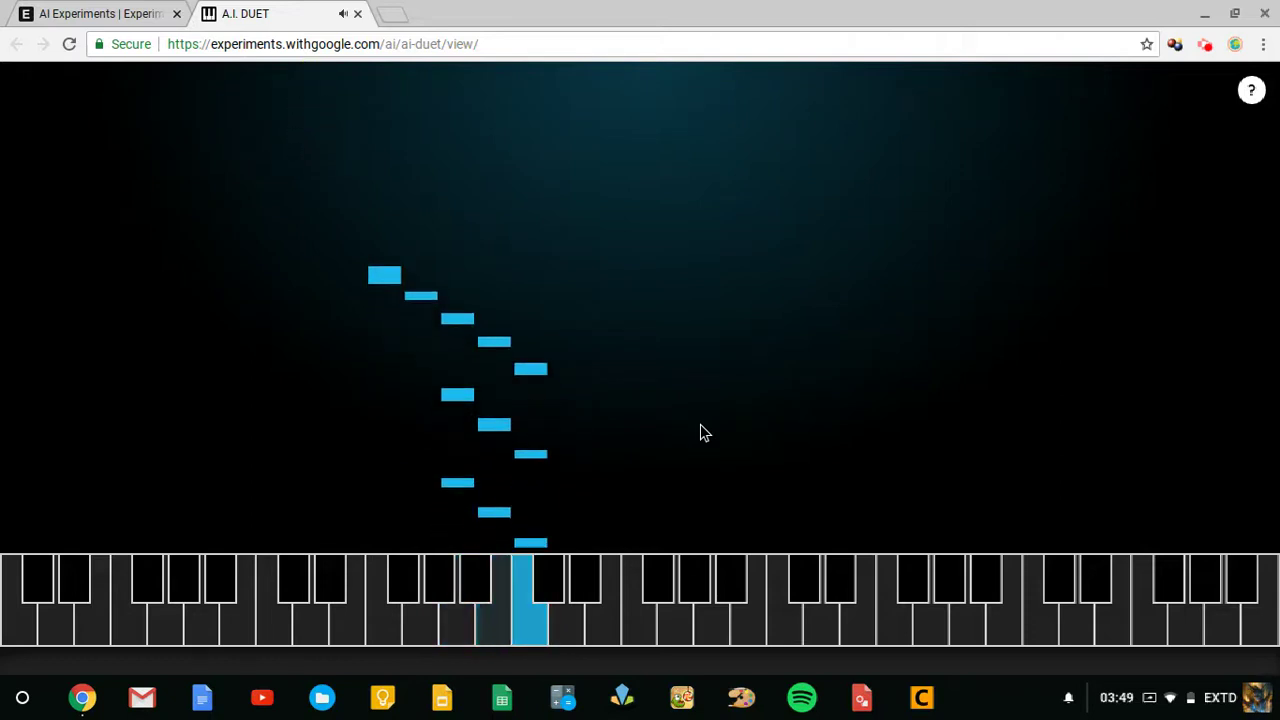
key(h)
key(j)
key(k)
key(g)
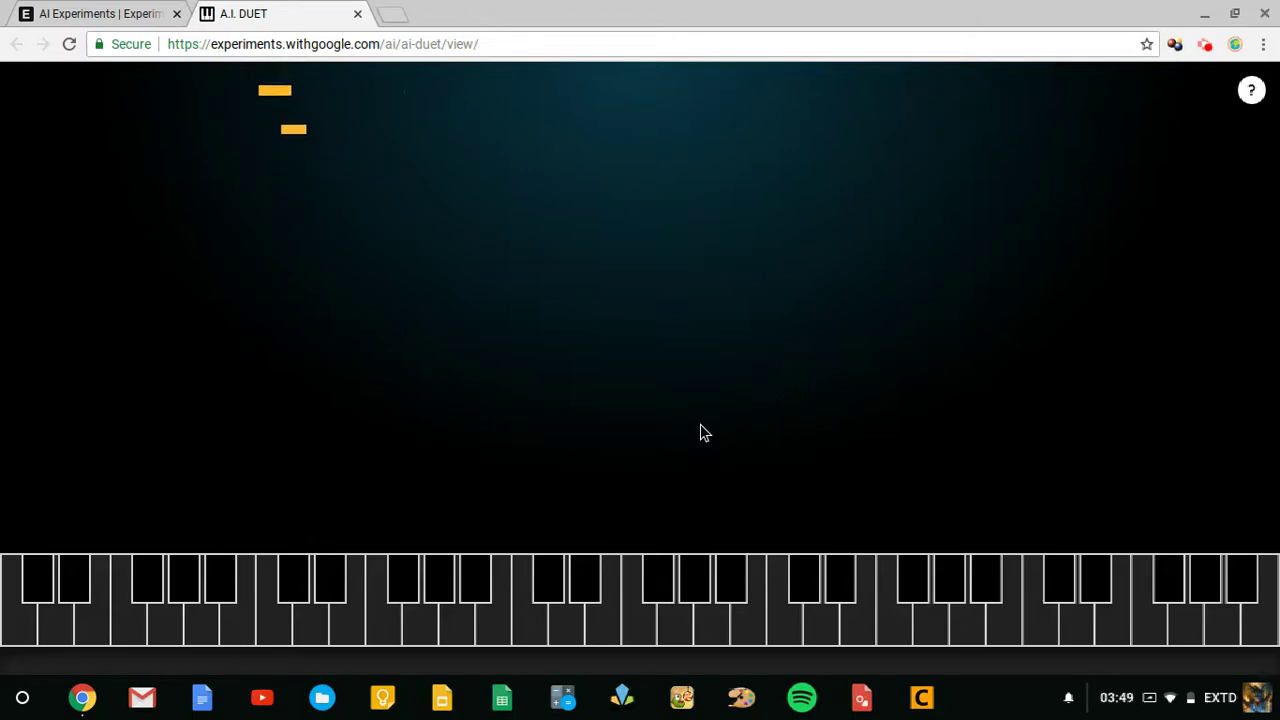
- Play an F-to-C melody that continues with C, A, B notes
key(f)
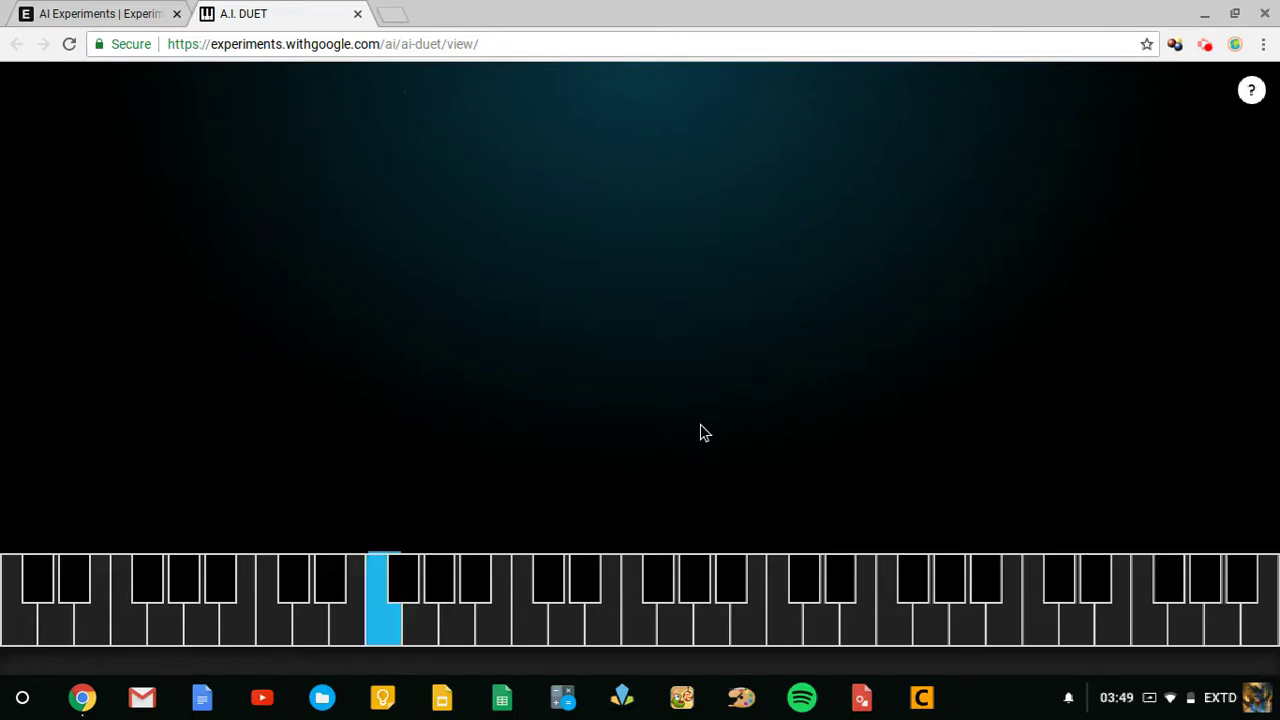
key(g)
key(h)
key(j)
key(k)
key(g)
key(h)
key(j)
key(k)
key(h)
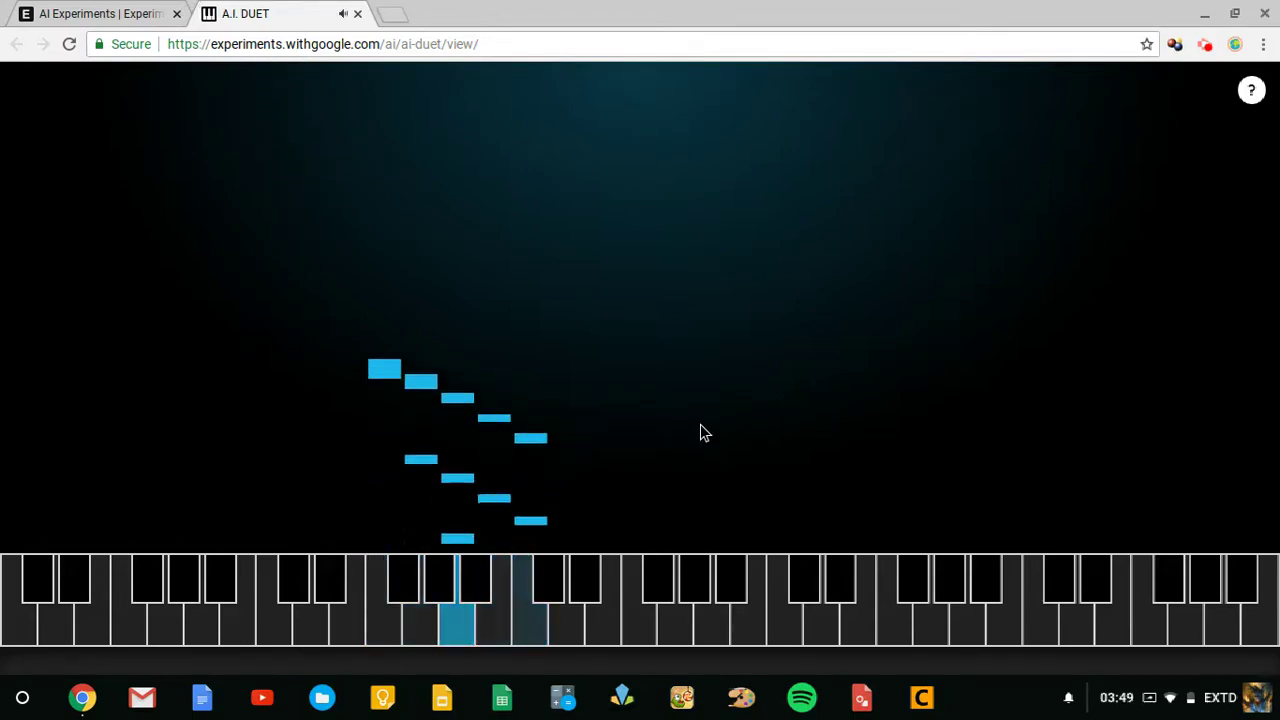
key(h)
key(j)
key(k)
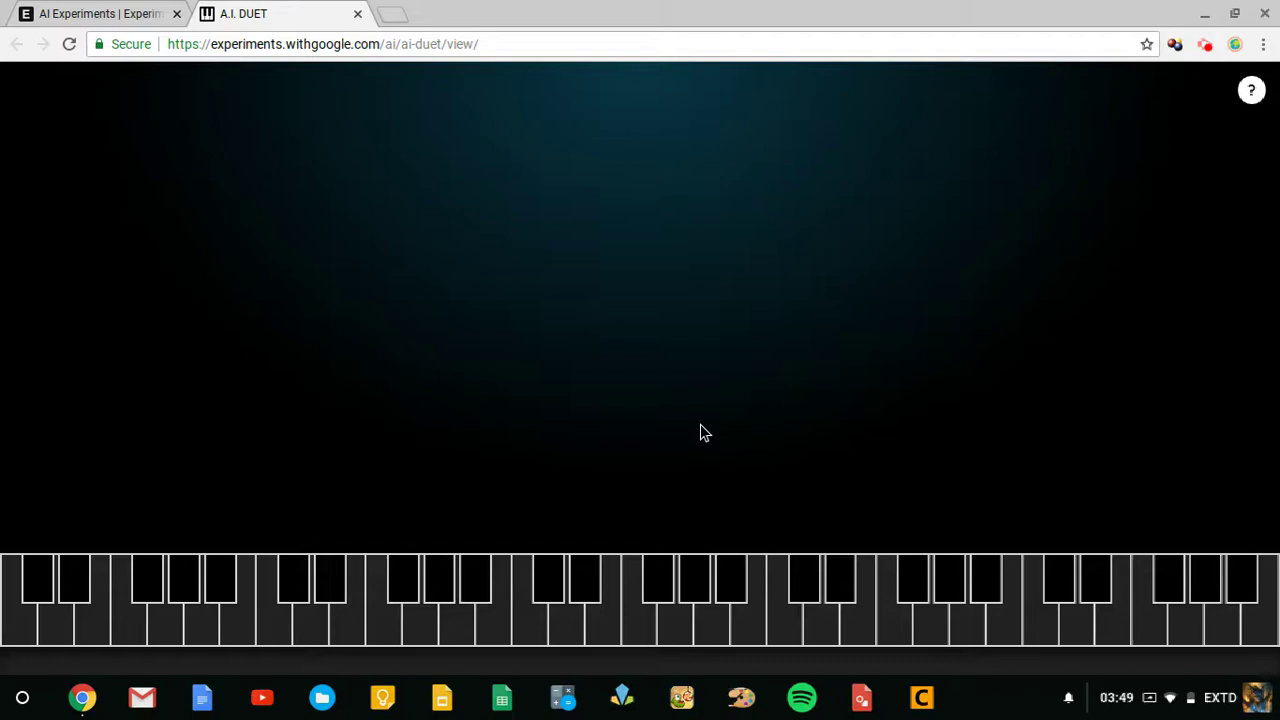
- Alternate two low notes repeatedly, then add a few higher notes alongside the AI's reply
key(a)
key(d)
key(a)
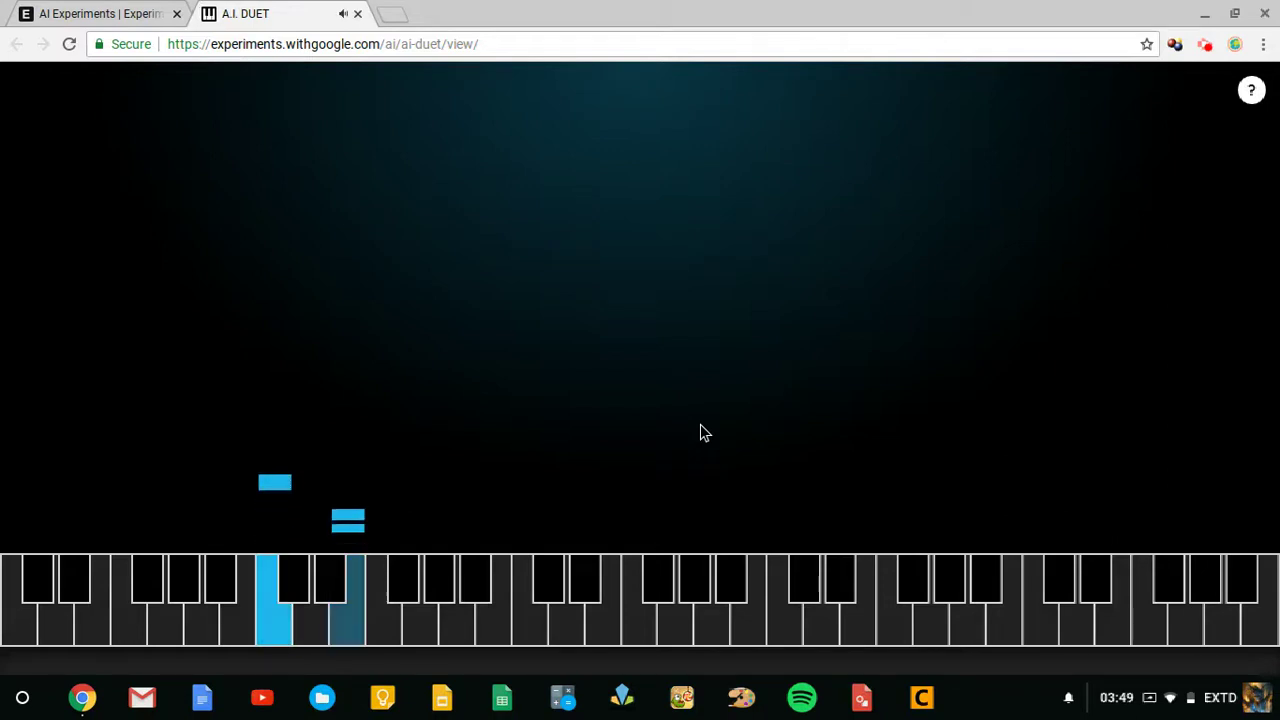
key(d)
key(a)
key(d)
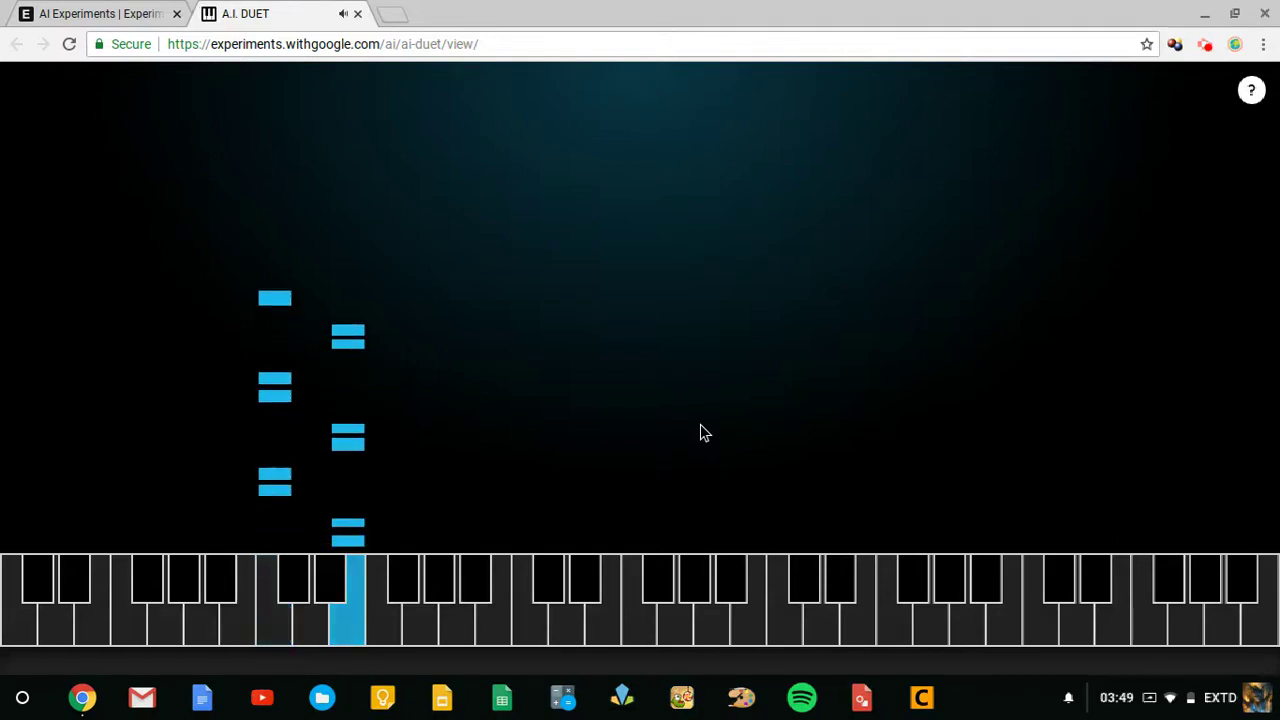
key(a)
key(d)
key(l)
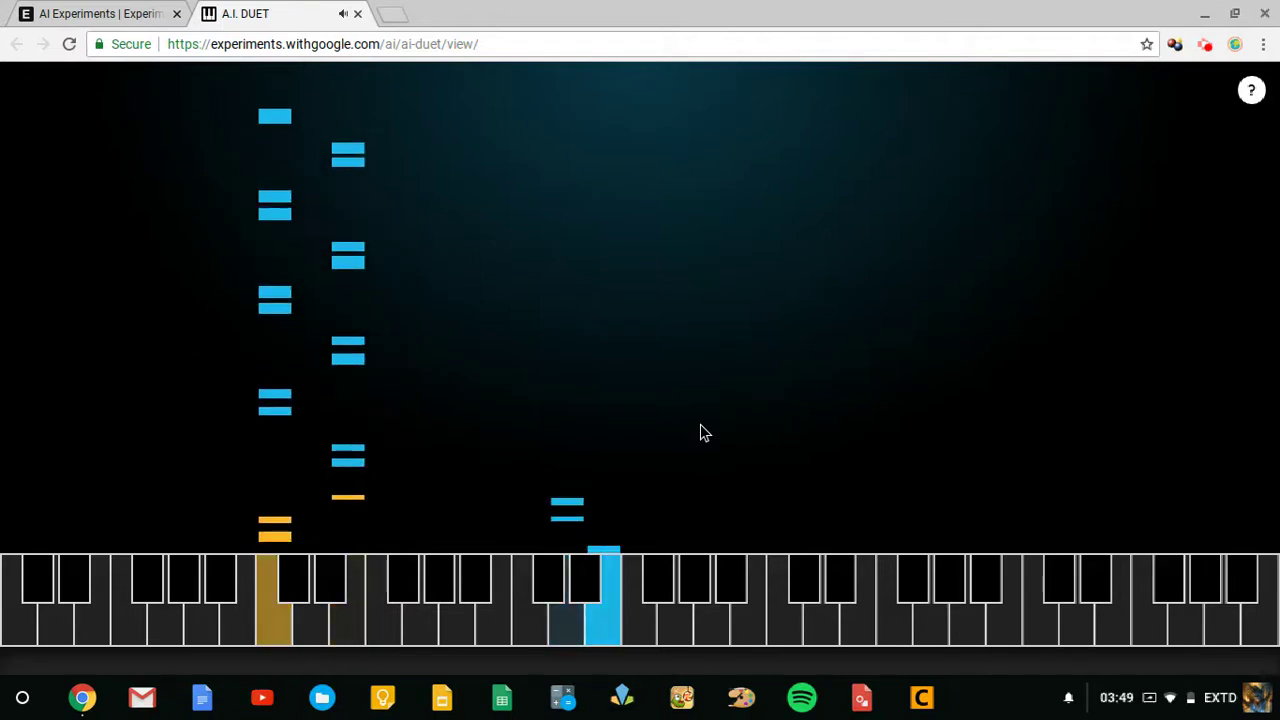
key(l)
key(semicolon)
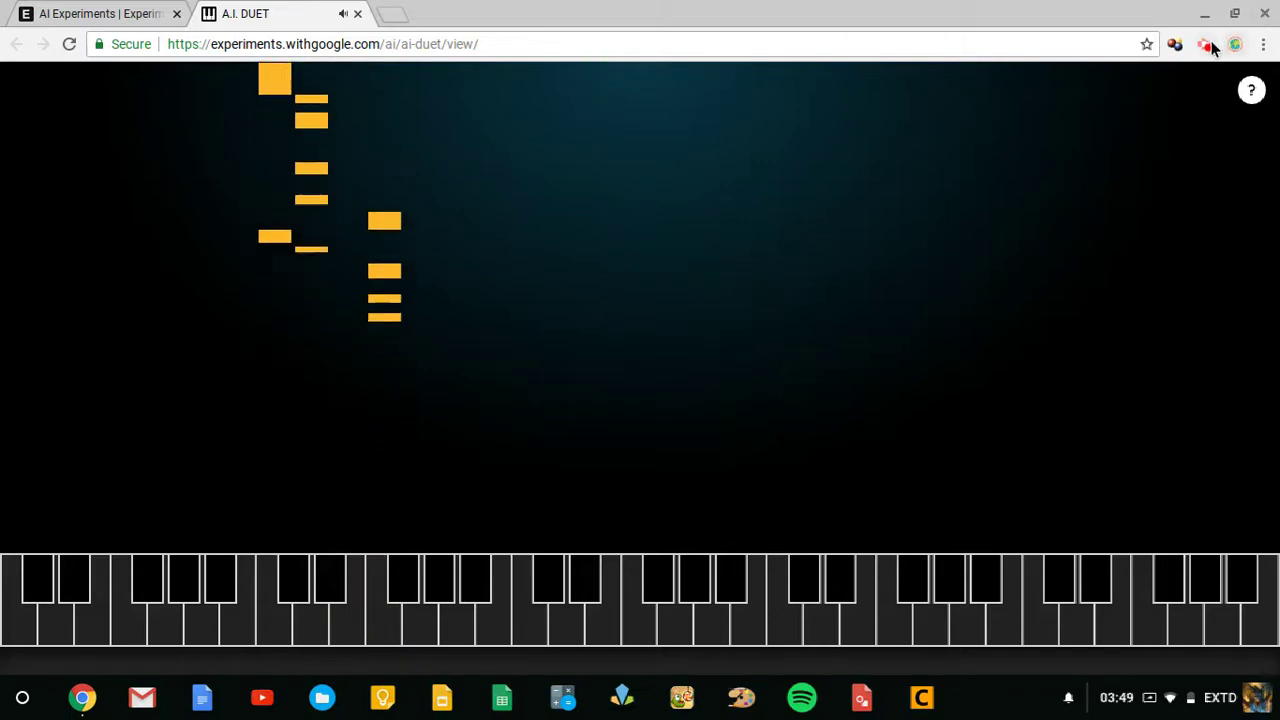
- Close the A.I. Duet tab and launch Teachable Machine from the AI + Learning row
click(357, 14)
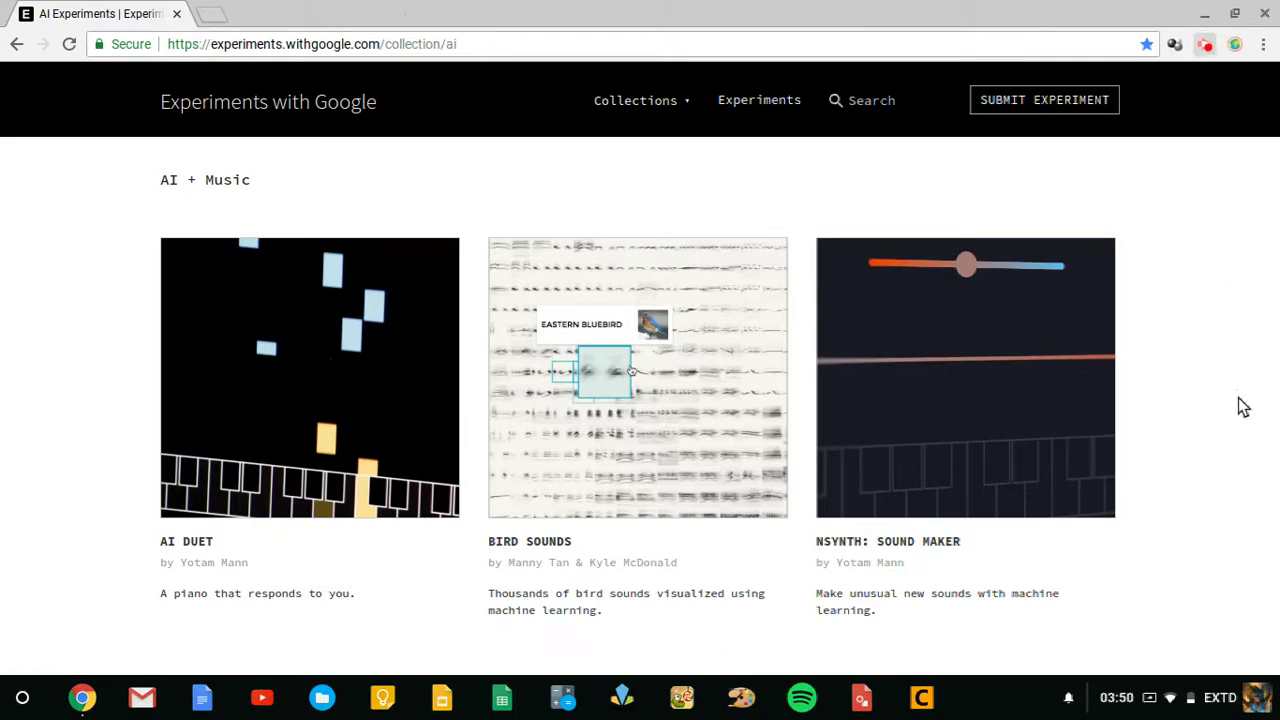
mouse_move(551, 510)
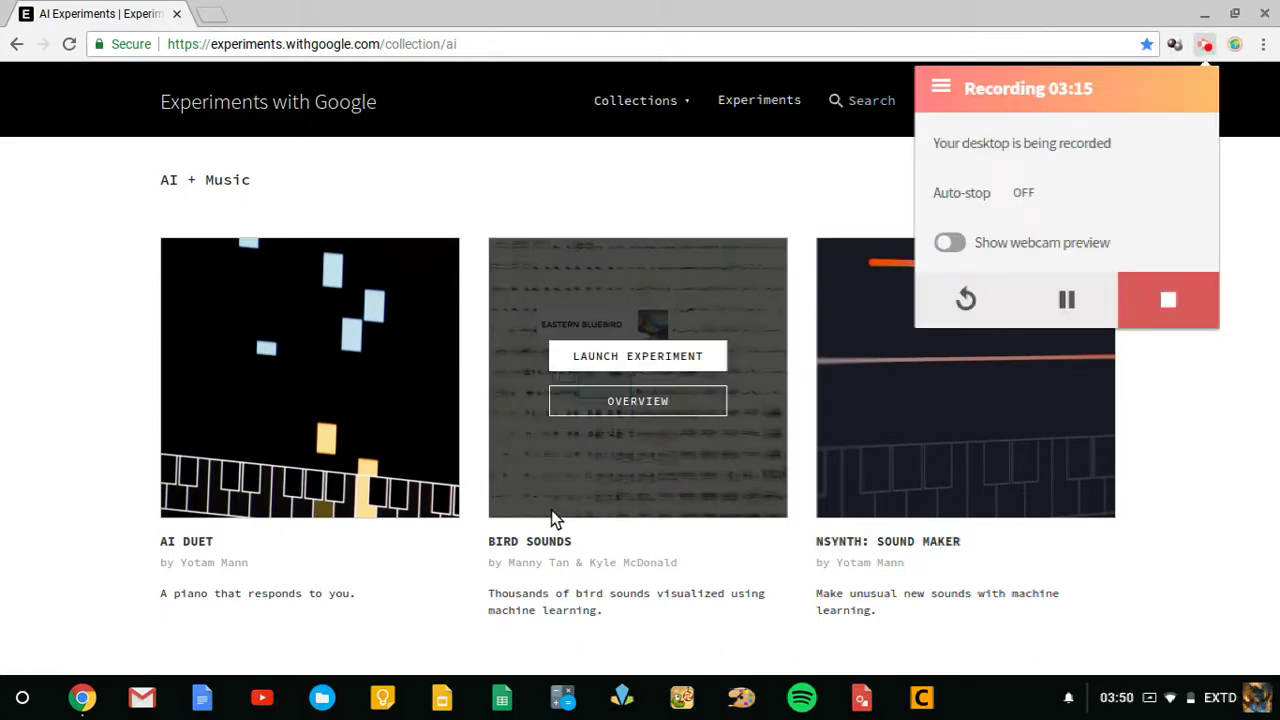
click(1221, 528)
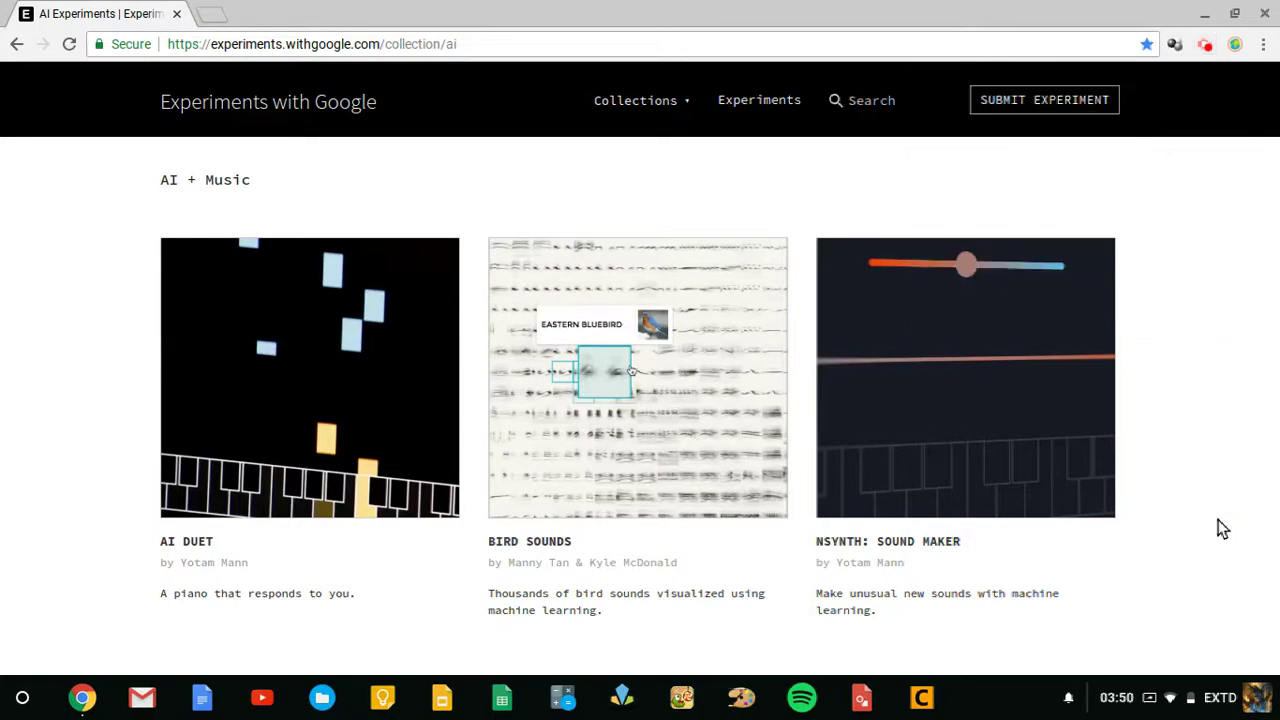
scroll(812, 520, up, 6)
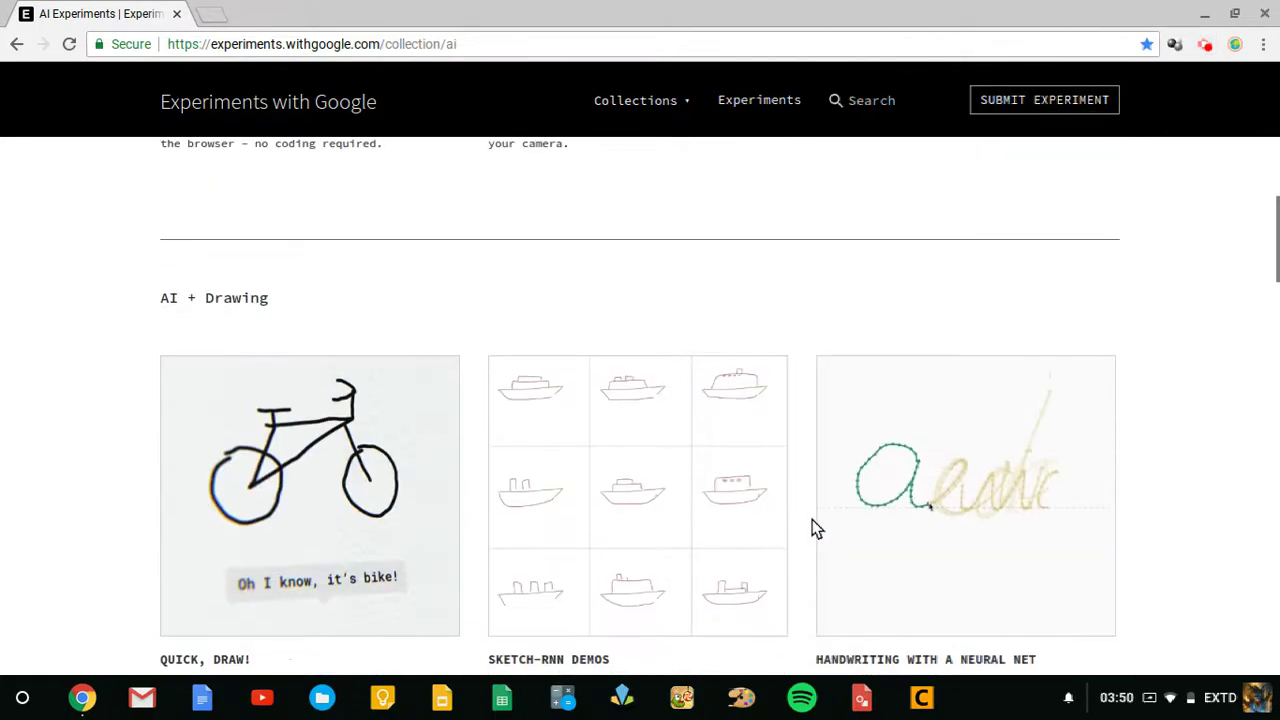
scroll(812, 519, up, 4)
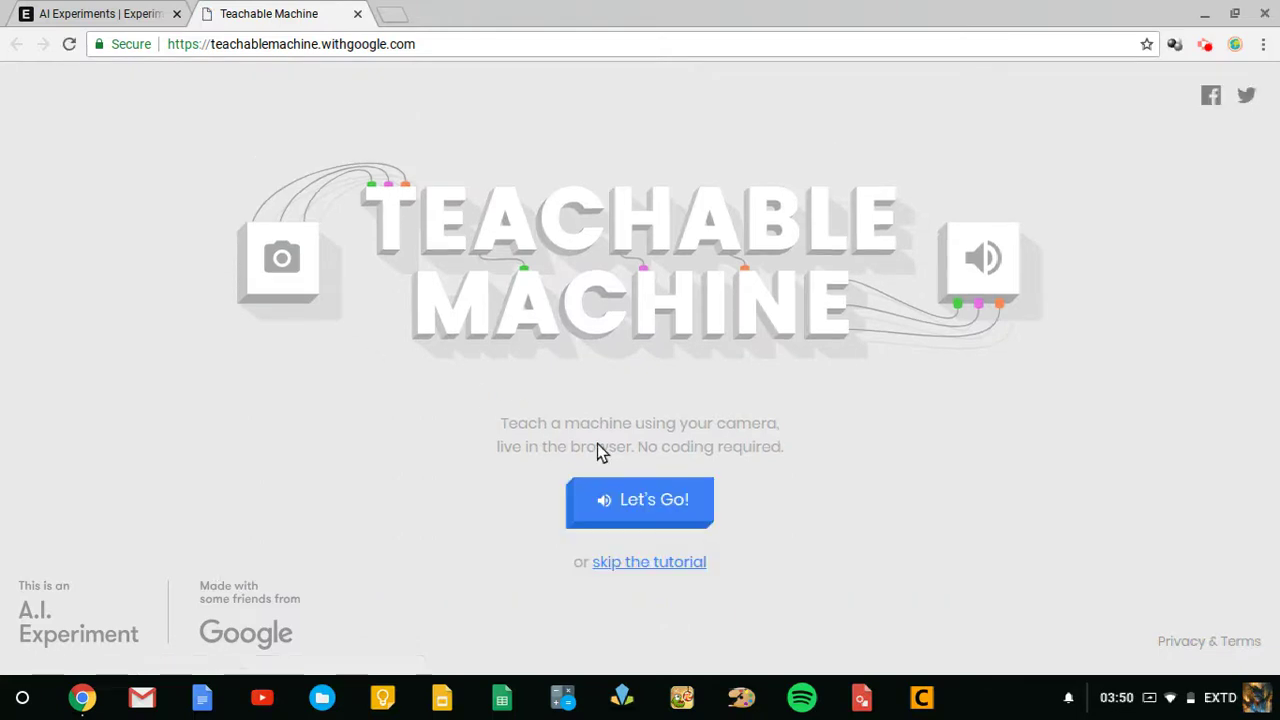
- Skip the Teachable Machine tutorial and allow camera access so the webcam feed shows
click(672, 565)
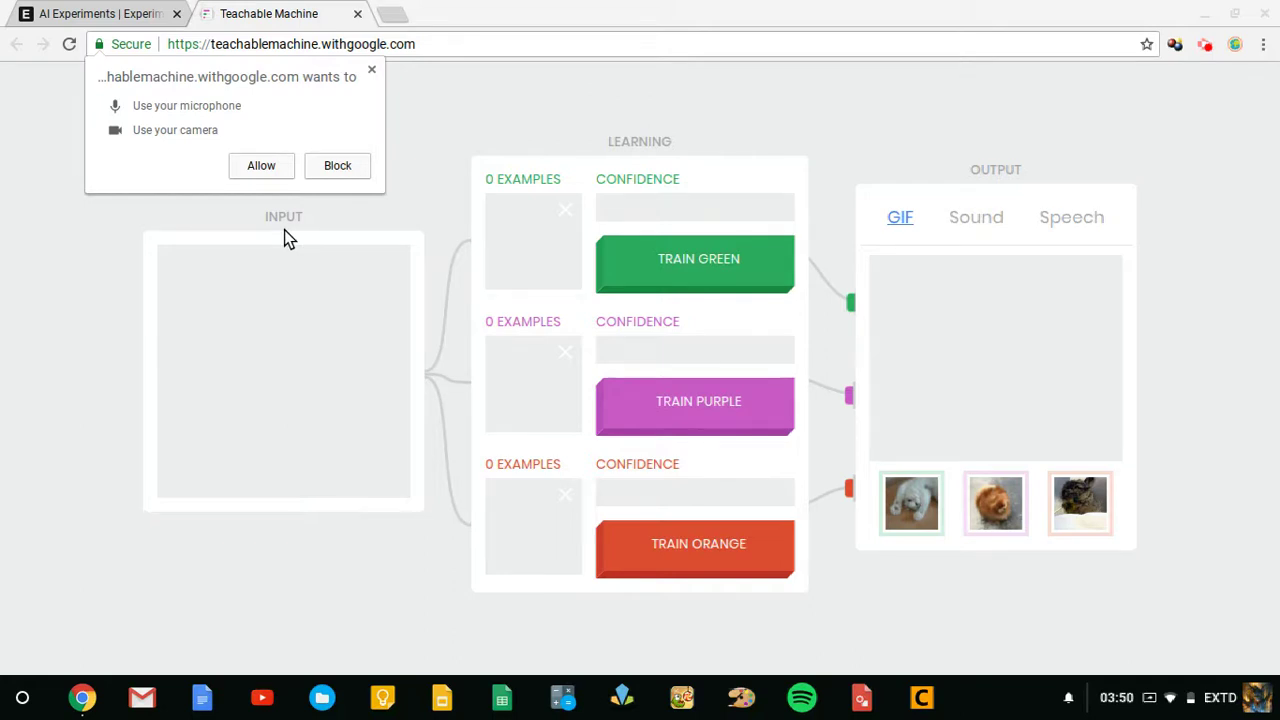
click(275, 172)
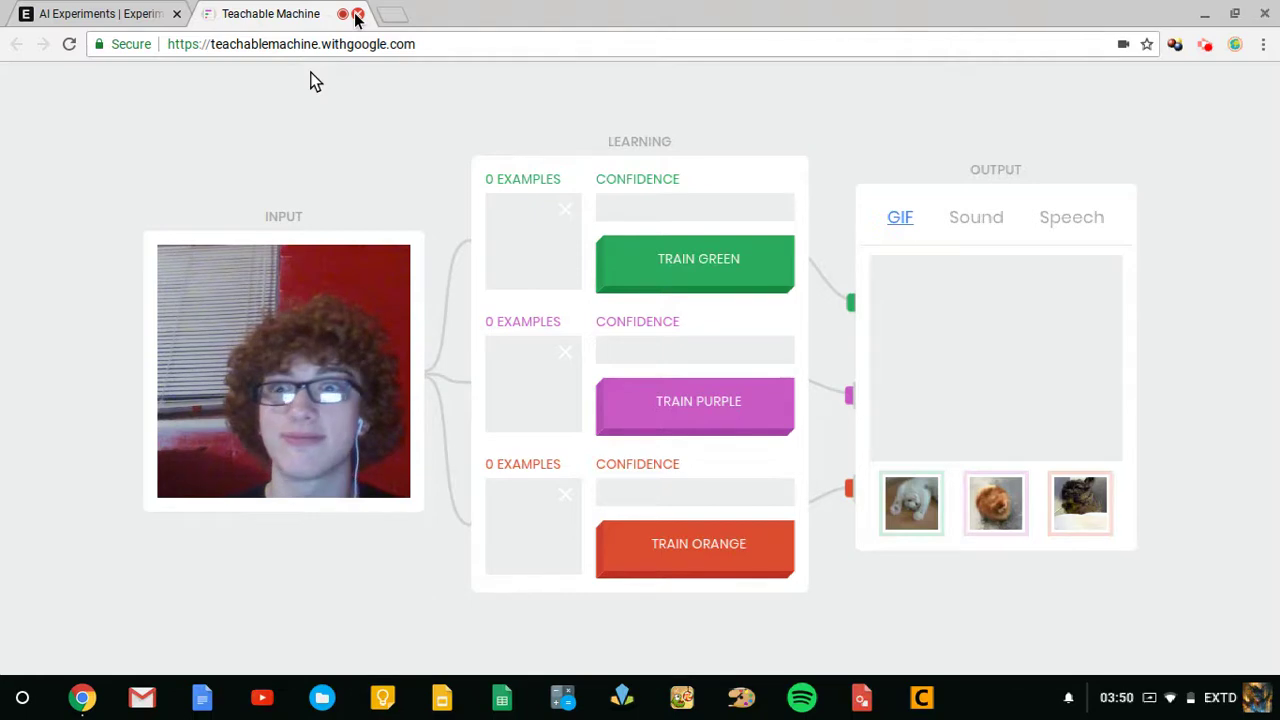
key(2)
click(357, 14)
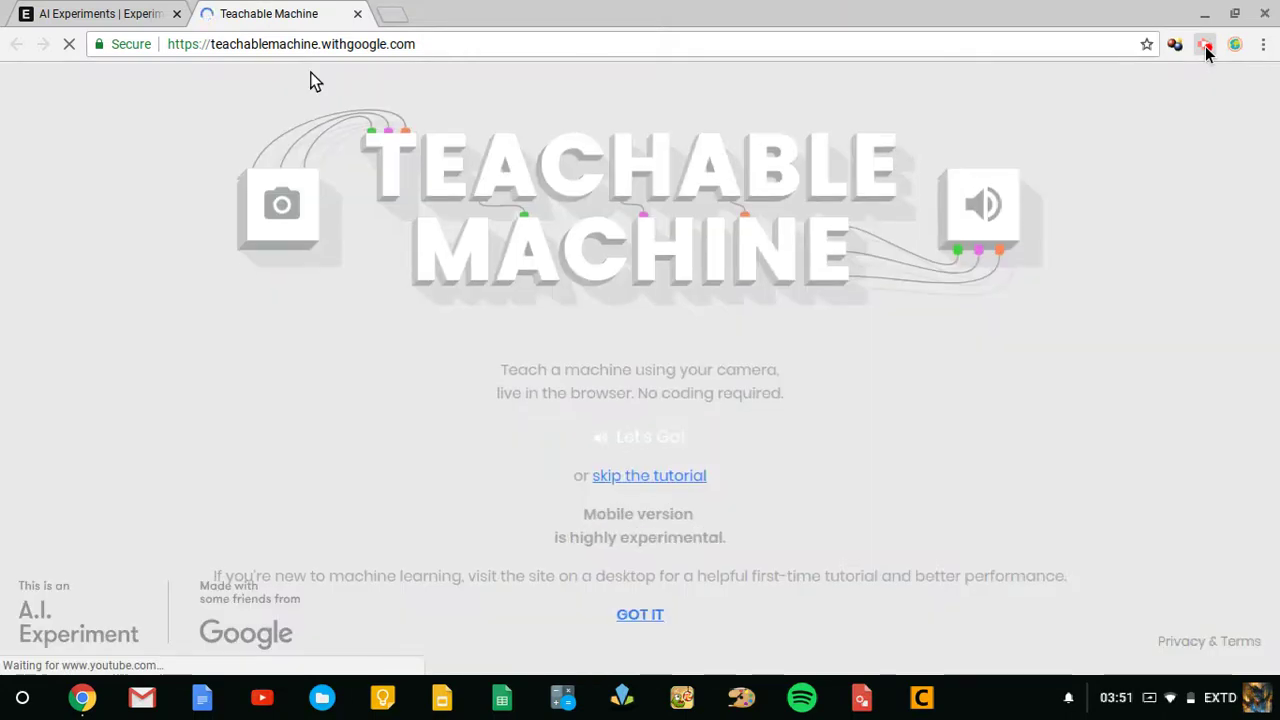
click(1205, 47)
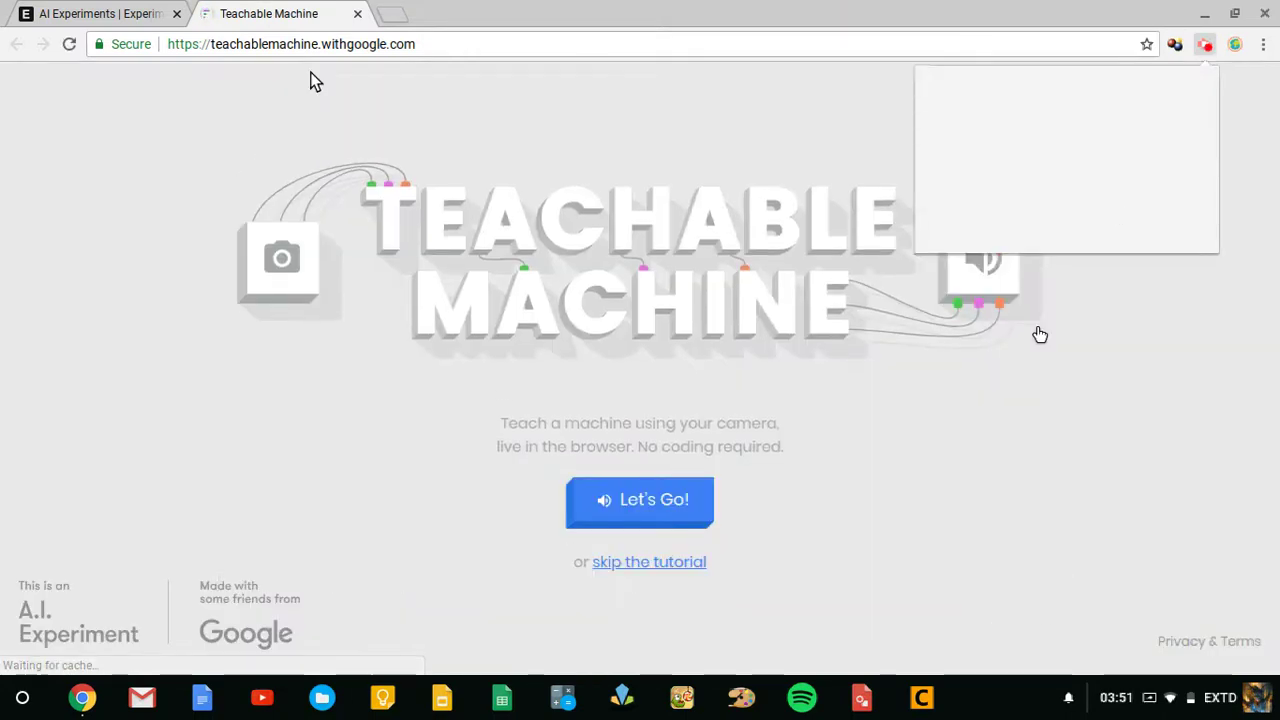
click(690, 568)
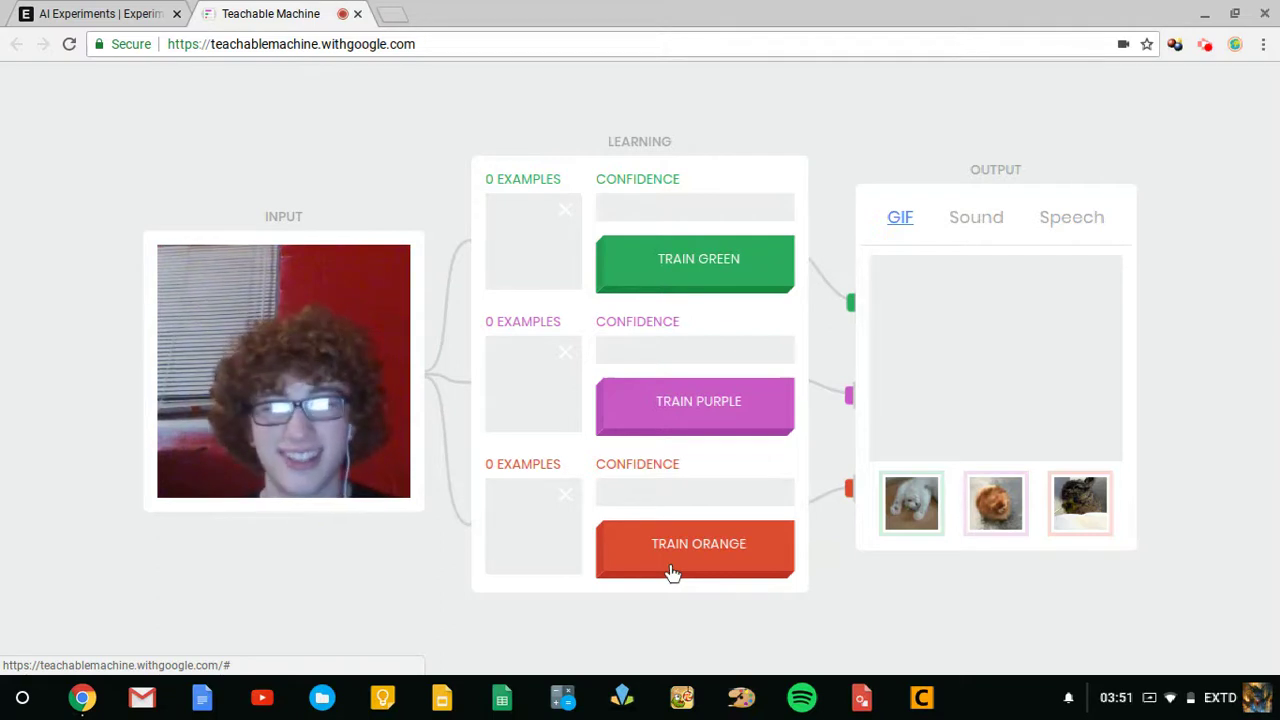
- Hold TRAIN PURPLE to capture 5 webcam examples, reaching 99% and showing the dog GIF
click(680, 436)
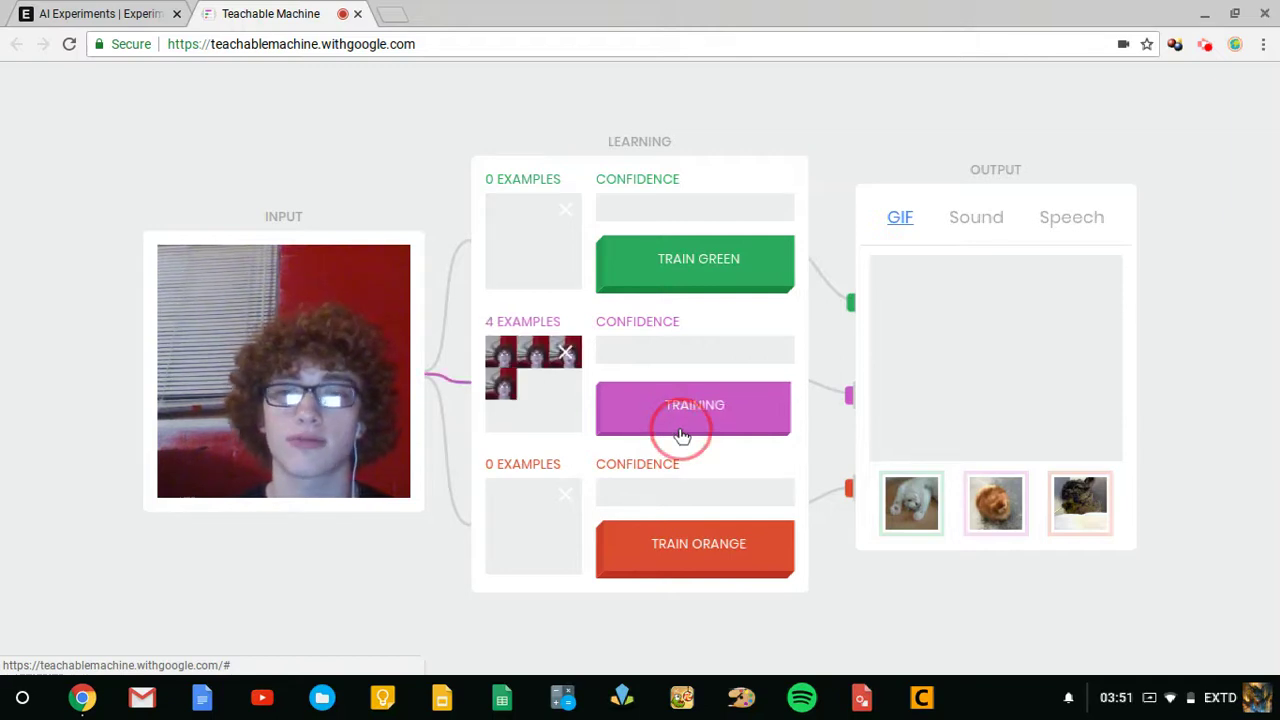
drag(681, 436, 620, 458)
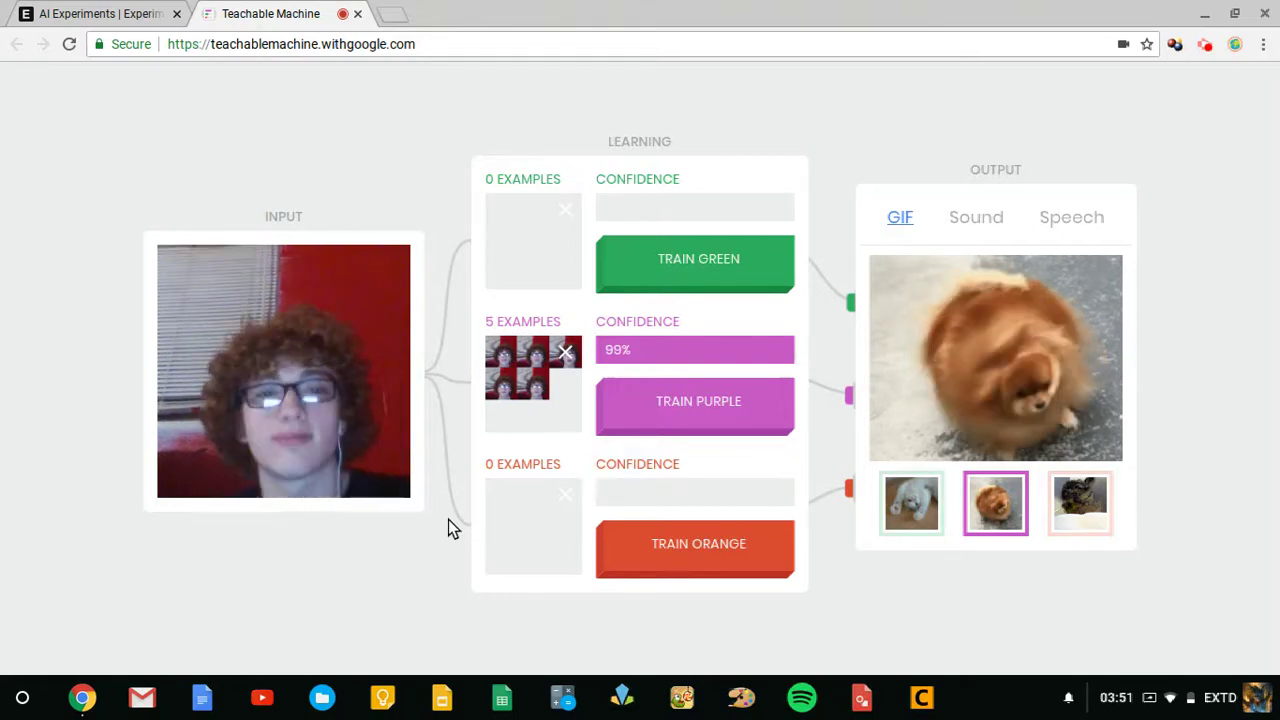
- Switch the output from GIF to Sound, then to Speech mode
click(972, 222)
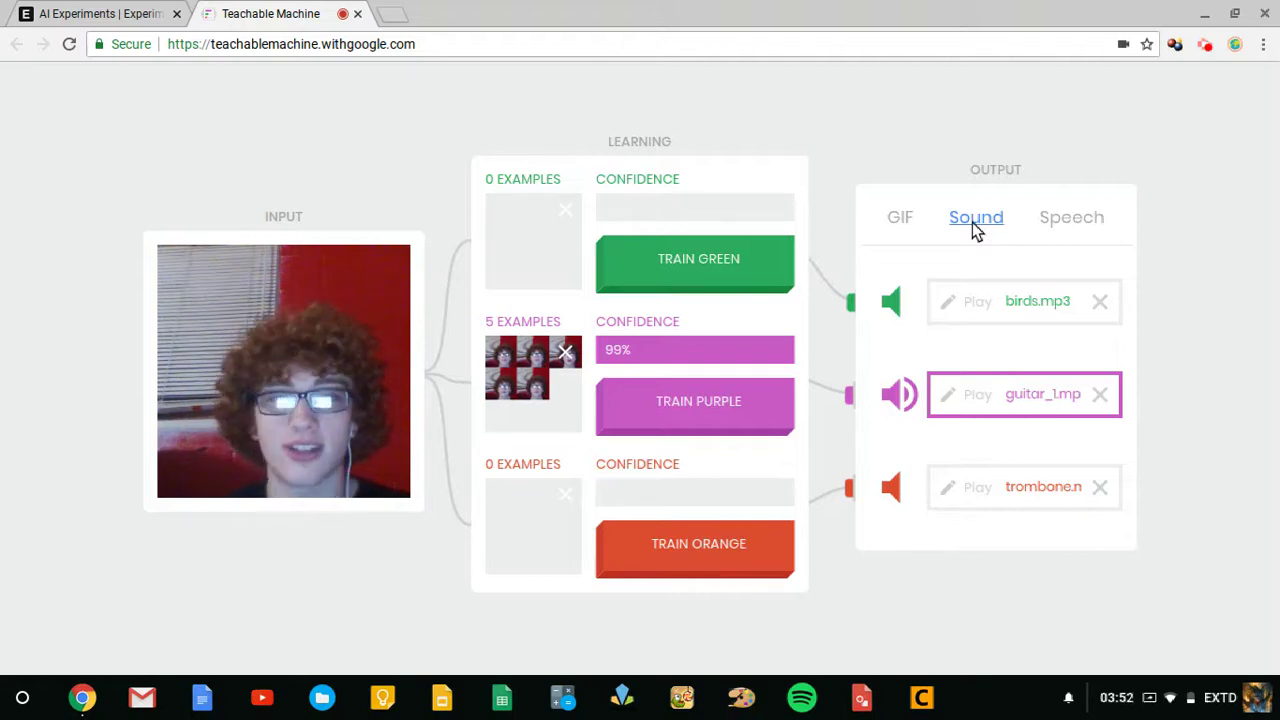
click(1090, 228)
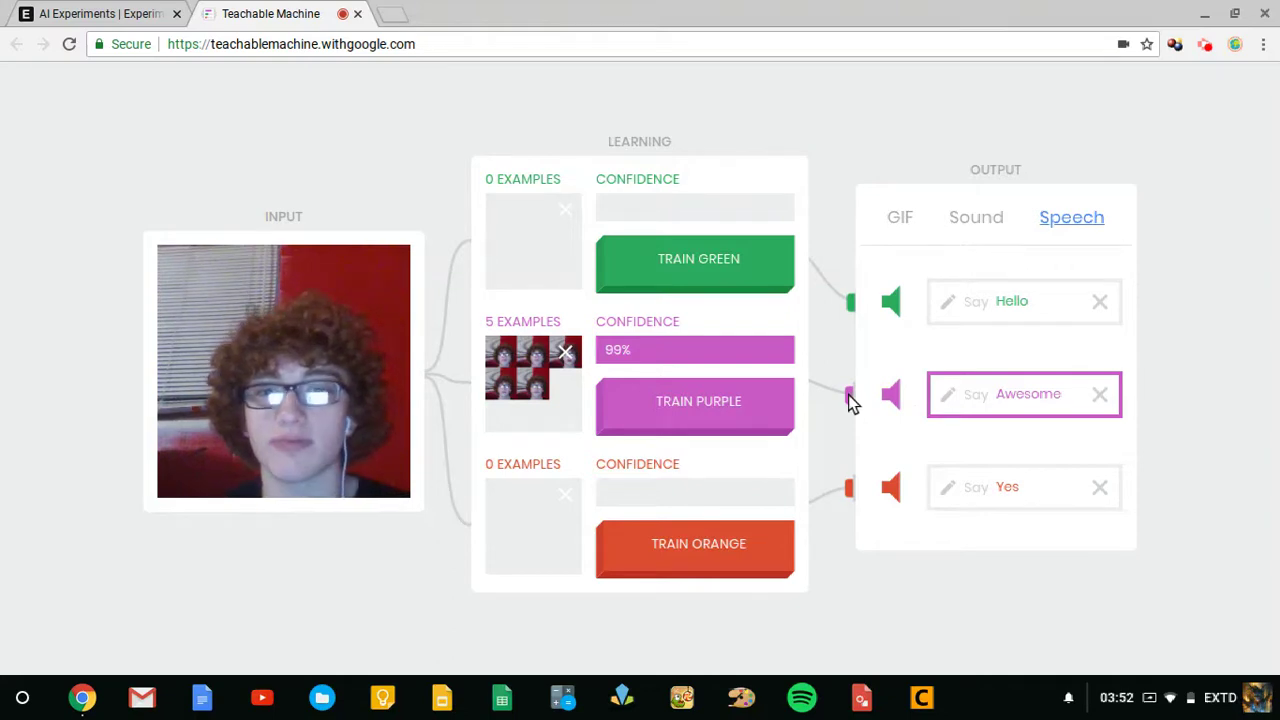
- Clear the purple class examples and record 4 webcam examples for green
click(561, 350)
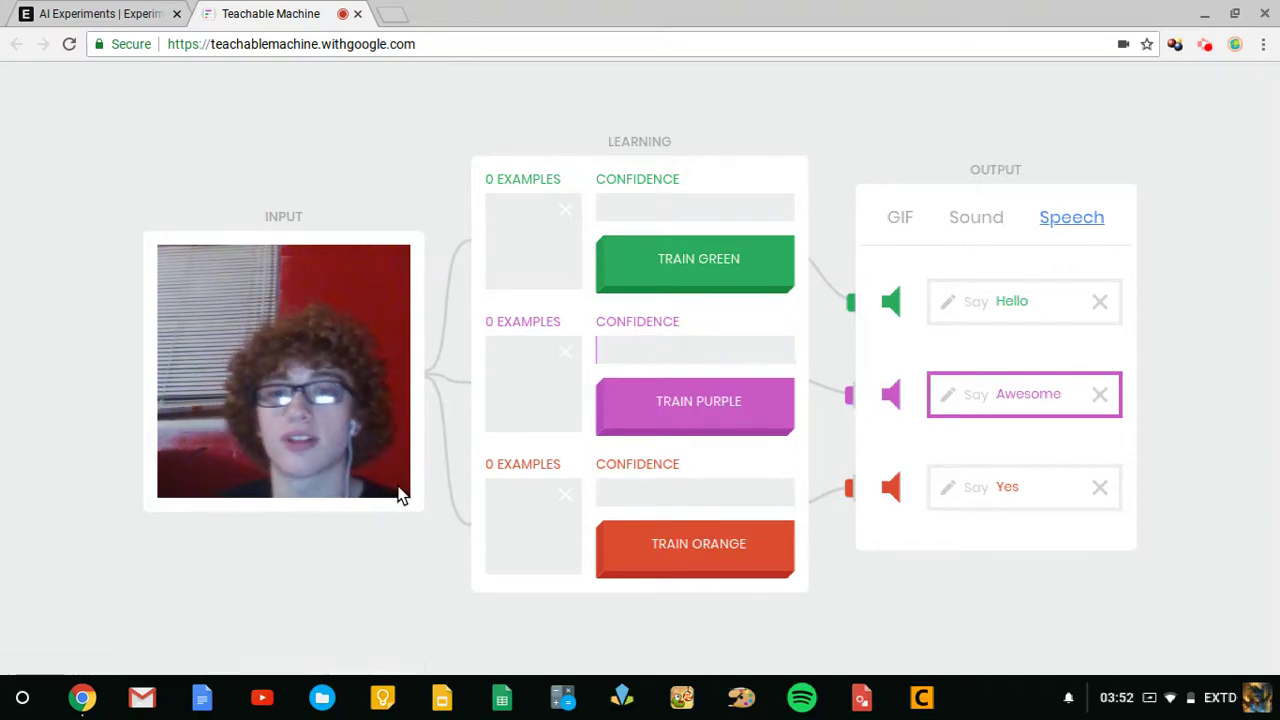
mouse_move(518, 279)
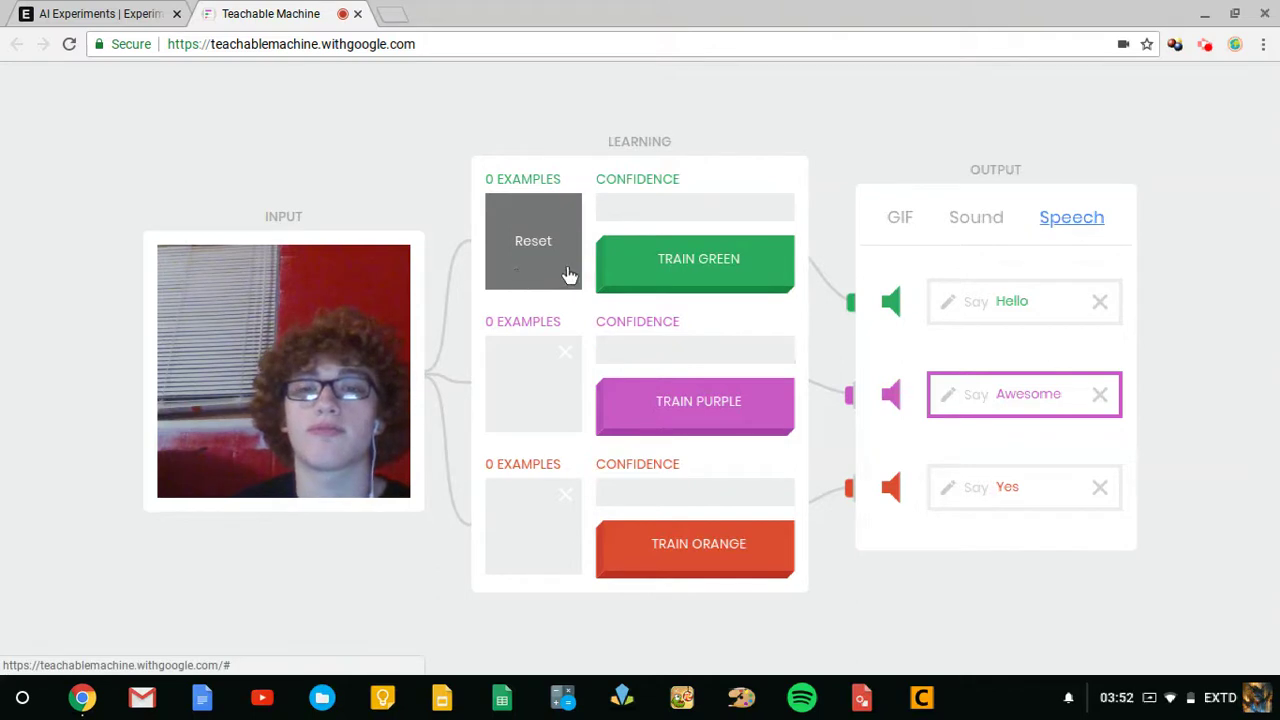
click(685, 272)
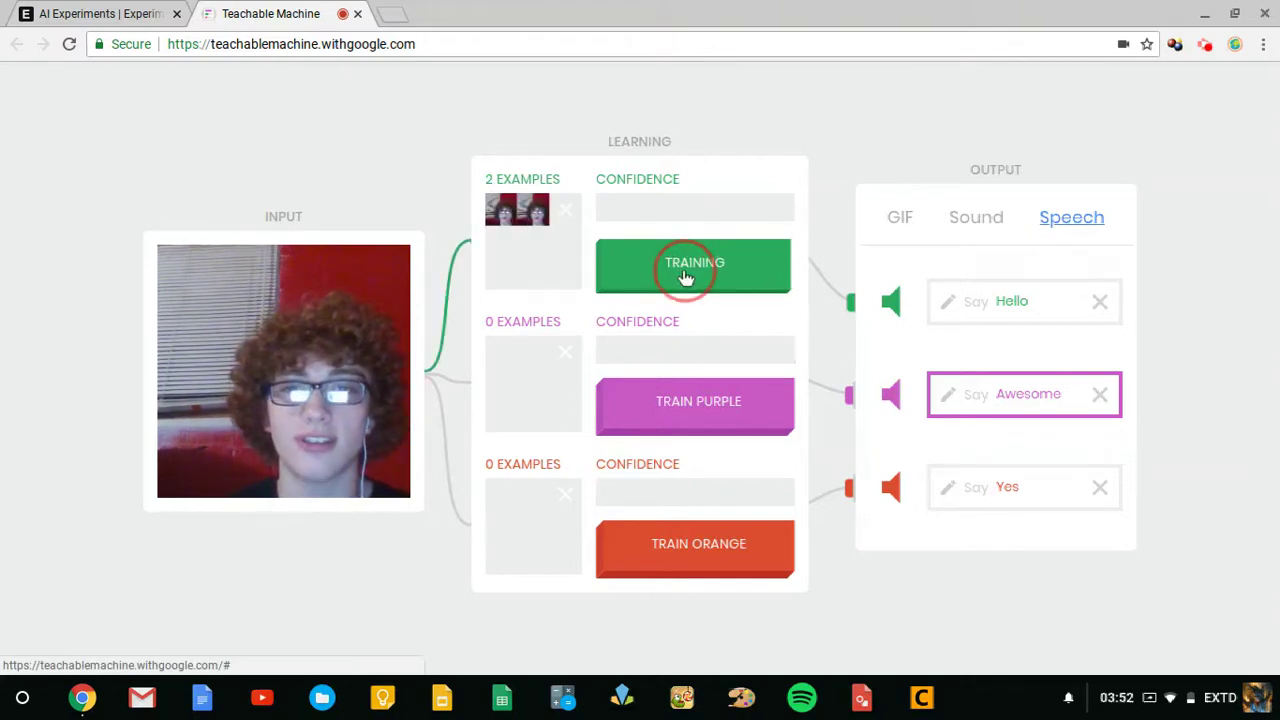
- Record 6 webcam examples for orange, then close the Teachable Machine tab
click(737, 568)
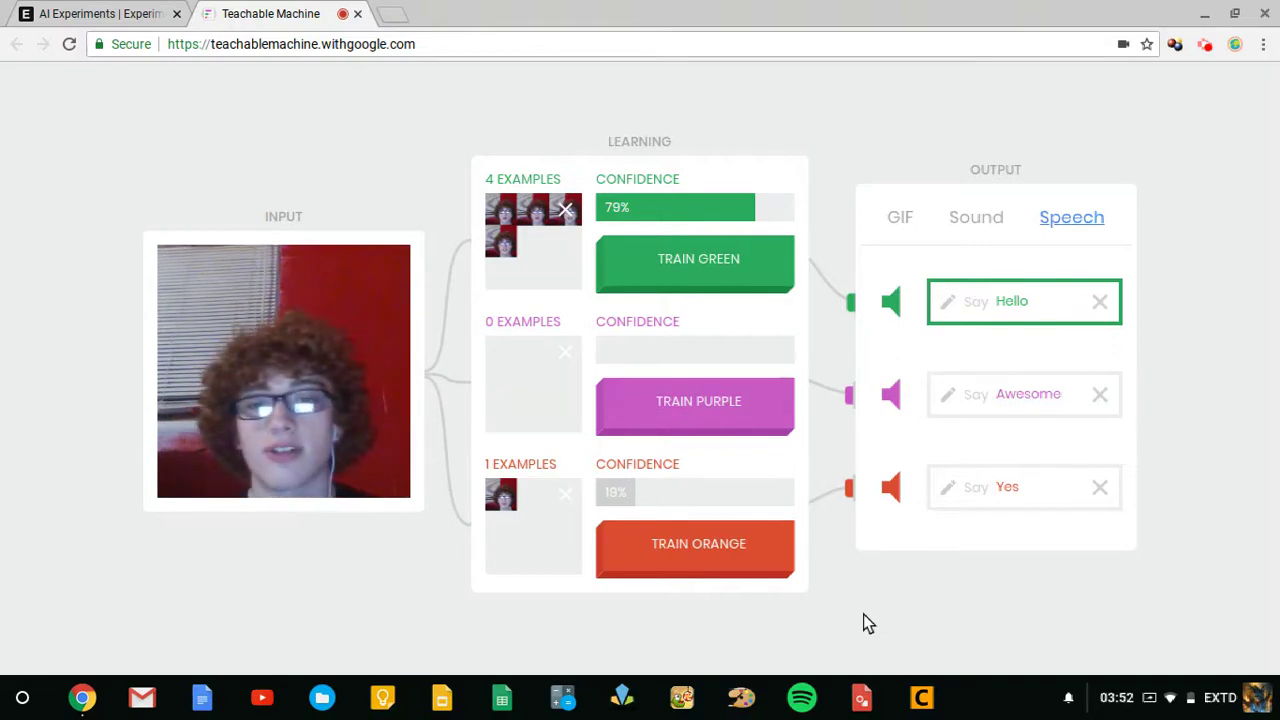
drag(663, 557, 664, 569)
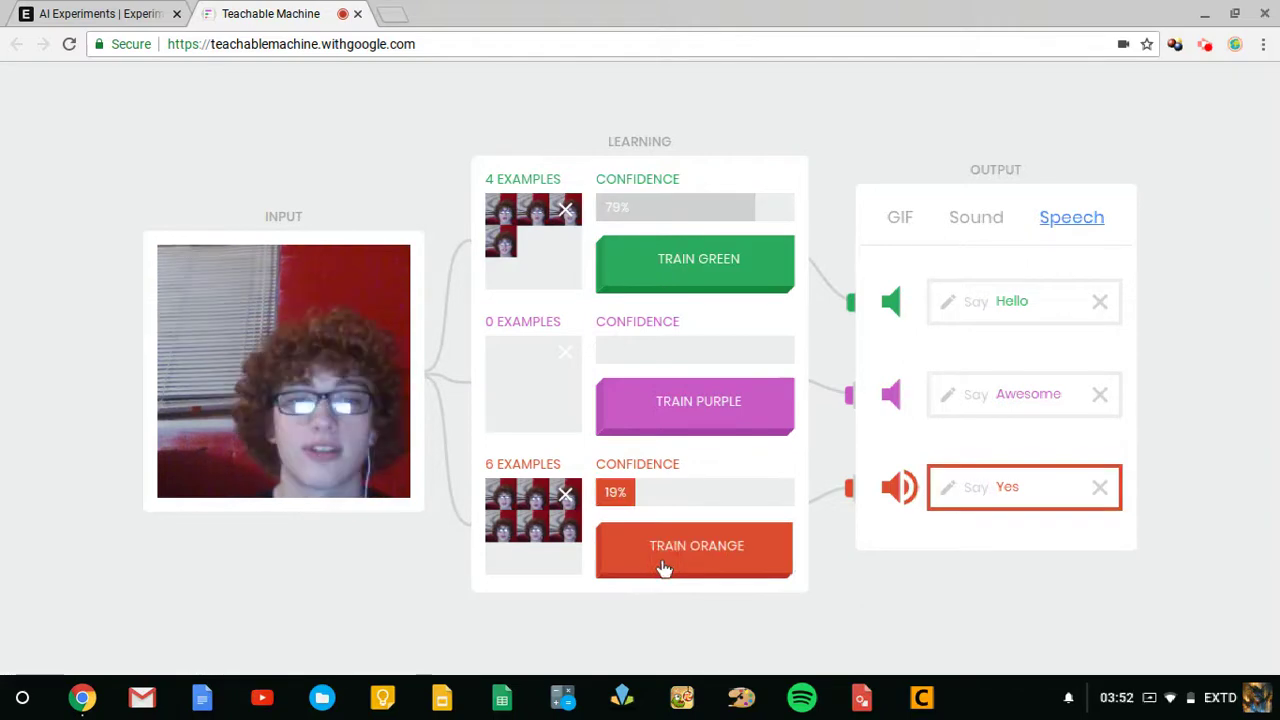
click(357, 15)
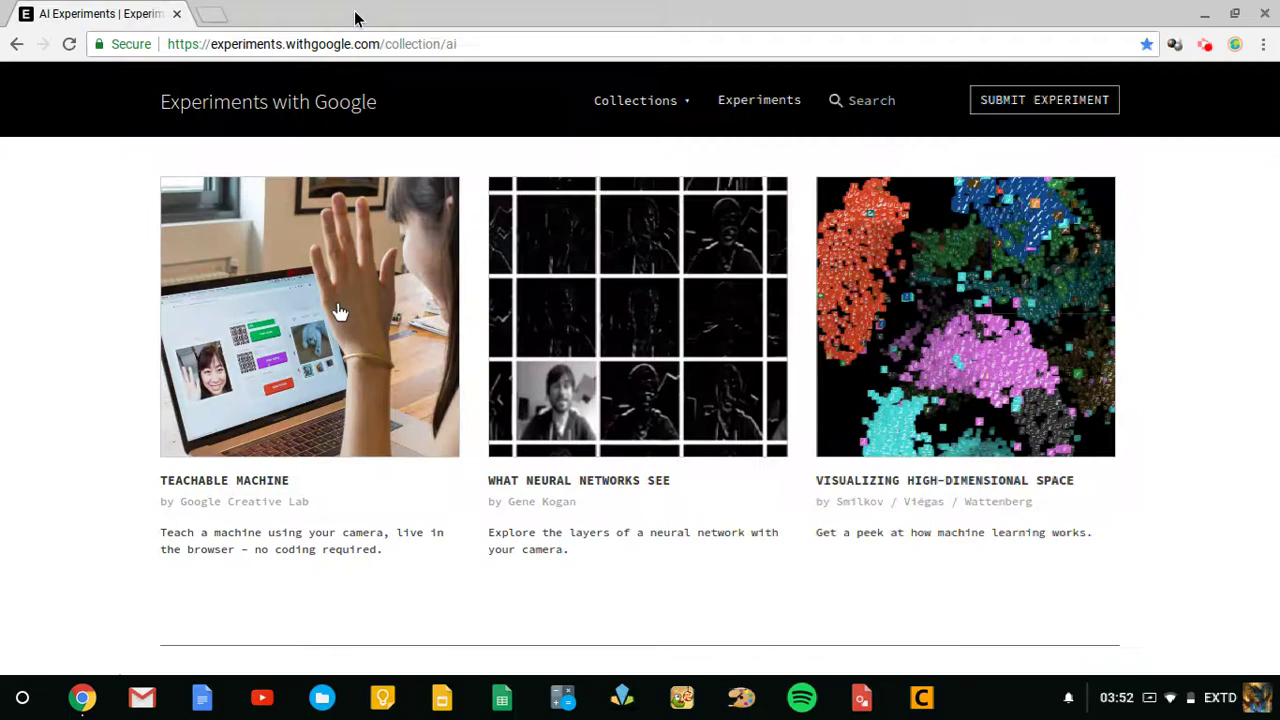
- Scroll to the Quick, Draw! card in the AI + Drawing section, briefly checking the Semantris tab
scroll(666, 493, down, 10)
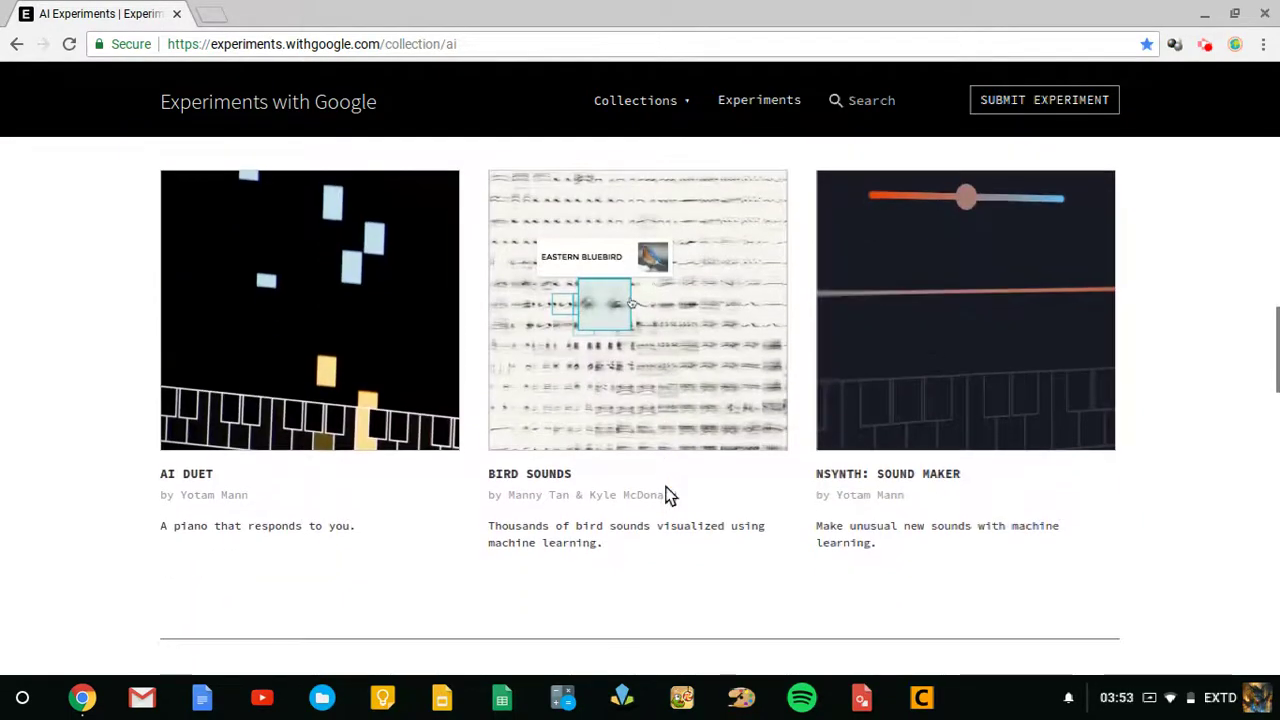
scroll(668, 494, down, 5)
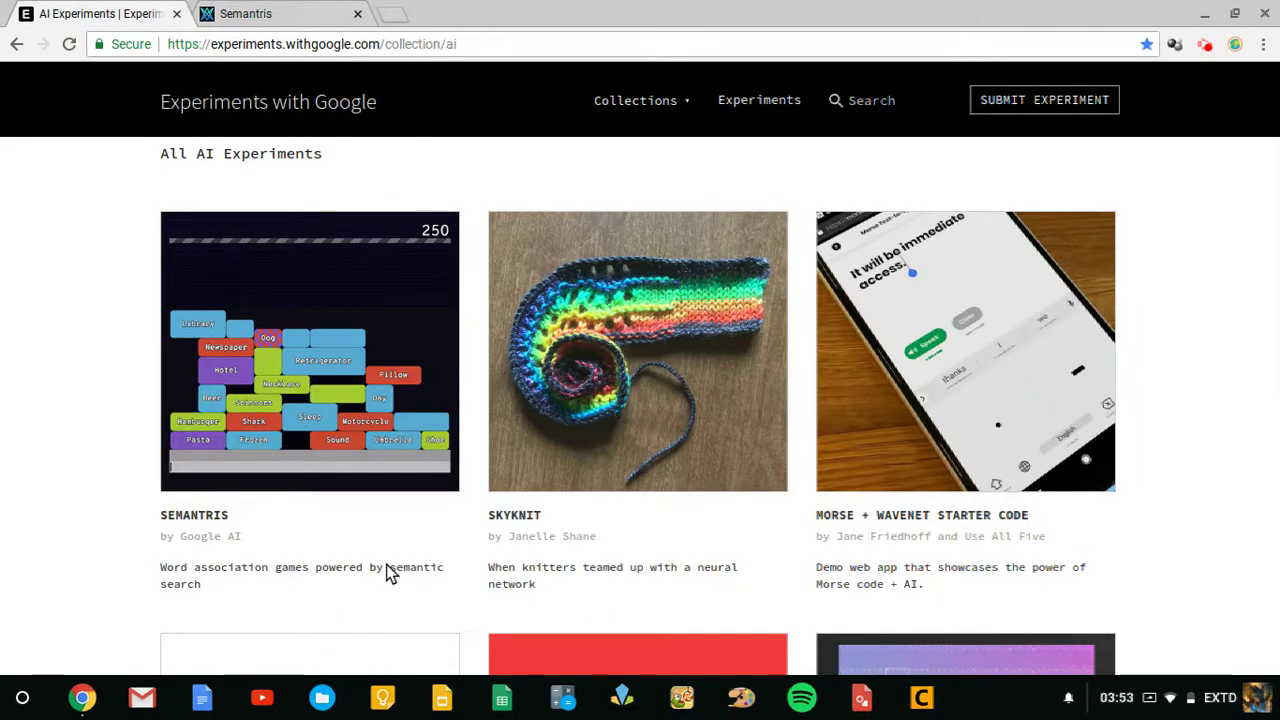
key(ctrl+Tab)
key(ctrl+Tab)
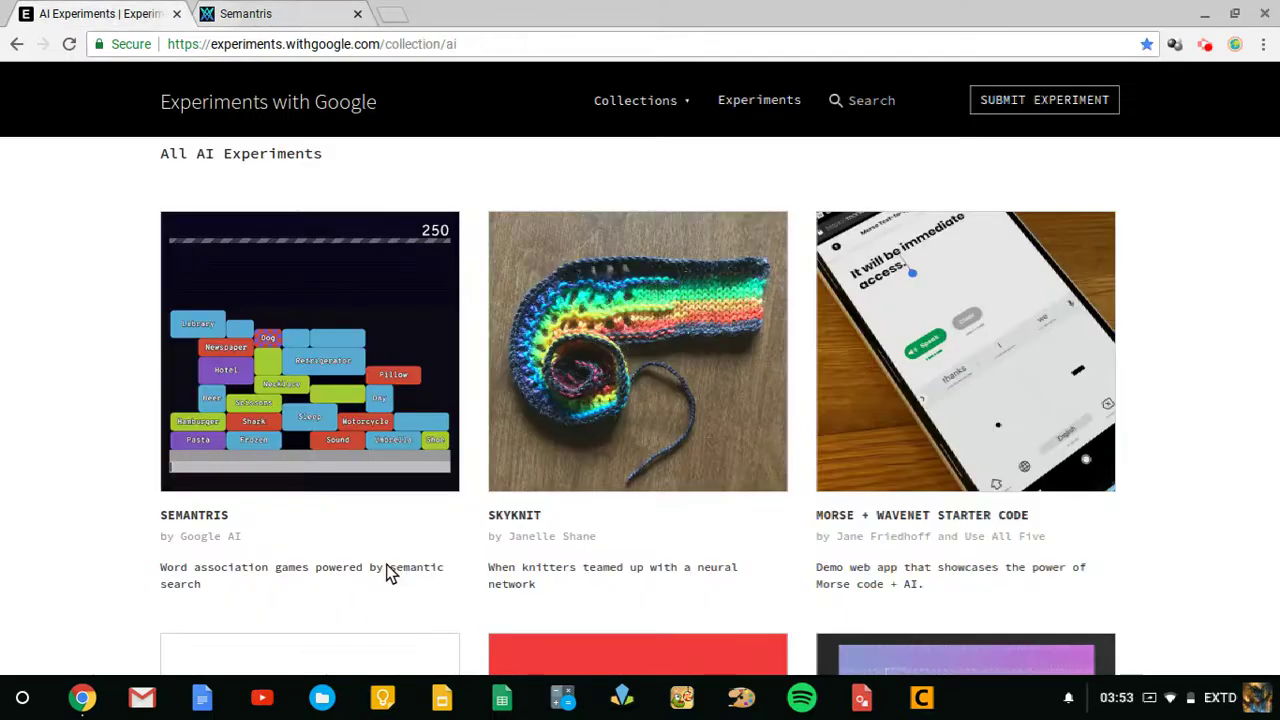
key(ctrl+Tab)
key(ctrl+Tab)
scroll(386, 564, down, 4)
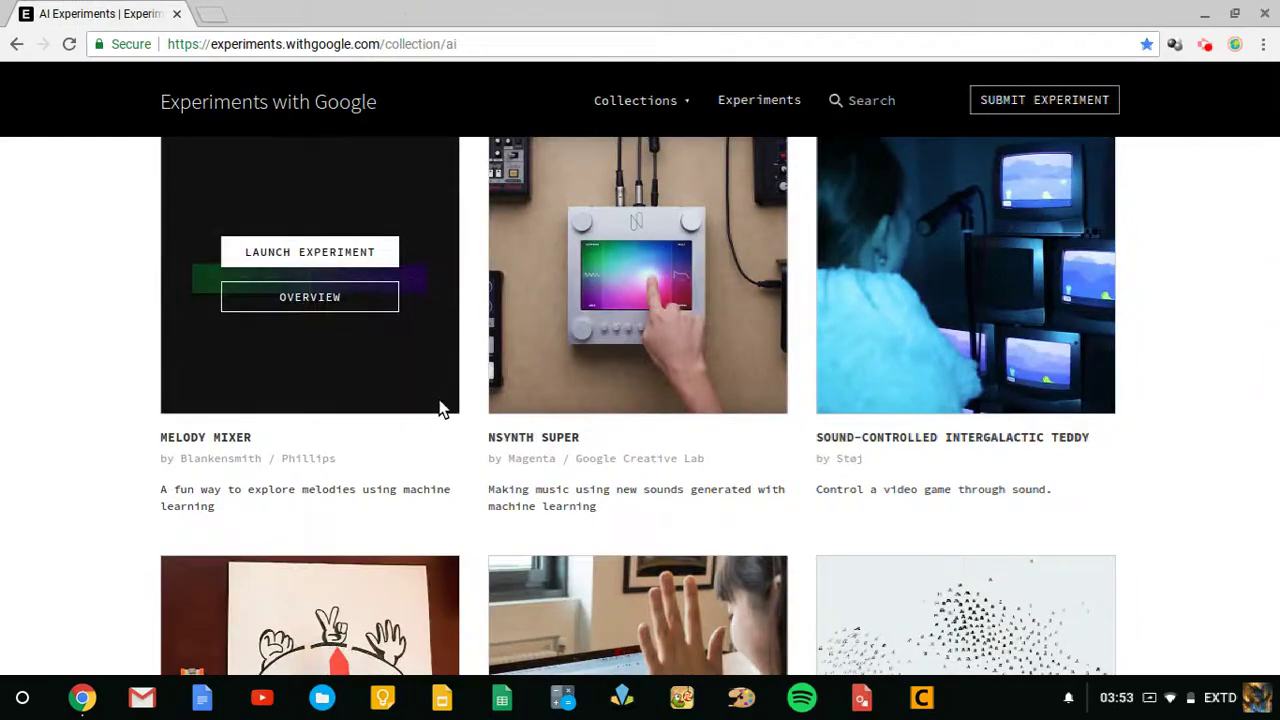
scroll(443, 409, down, 5)
scroll(443, 409, up, 10)
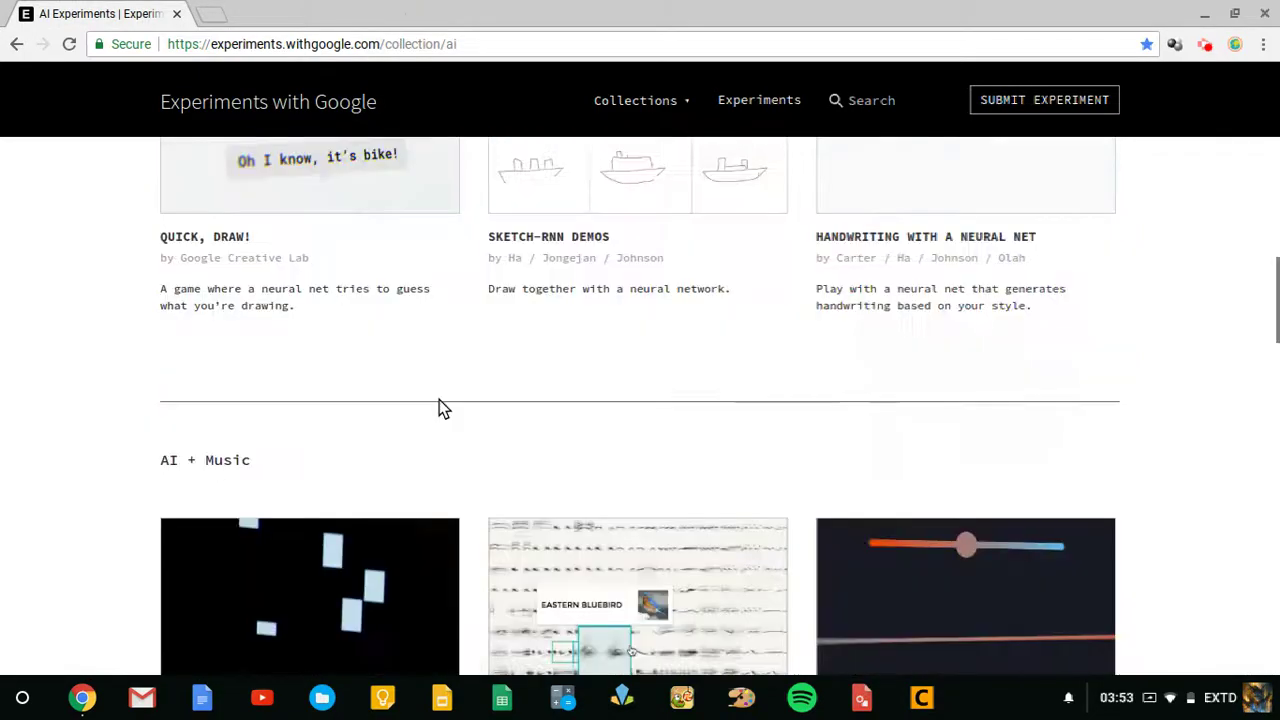
scroll(439, 409, up, 5)
scroll(439, 400, down, 5)
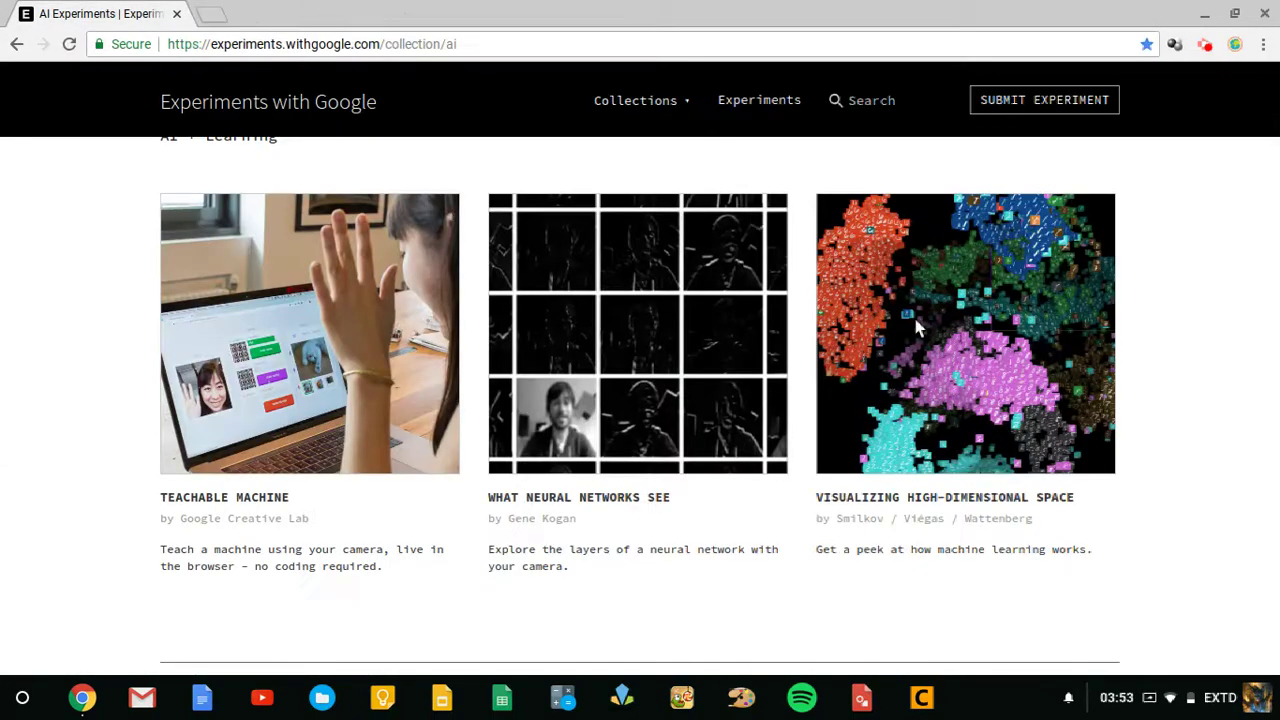
scroll(960, 366, down, 3)
scroll(1169, 429, down, 2)
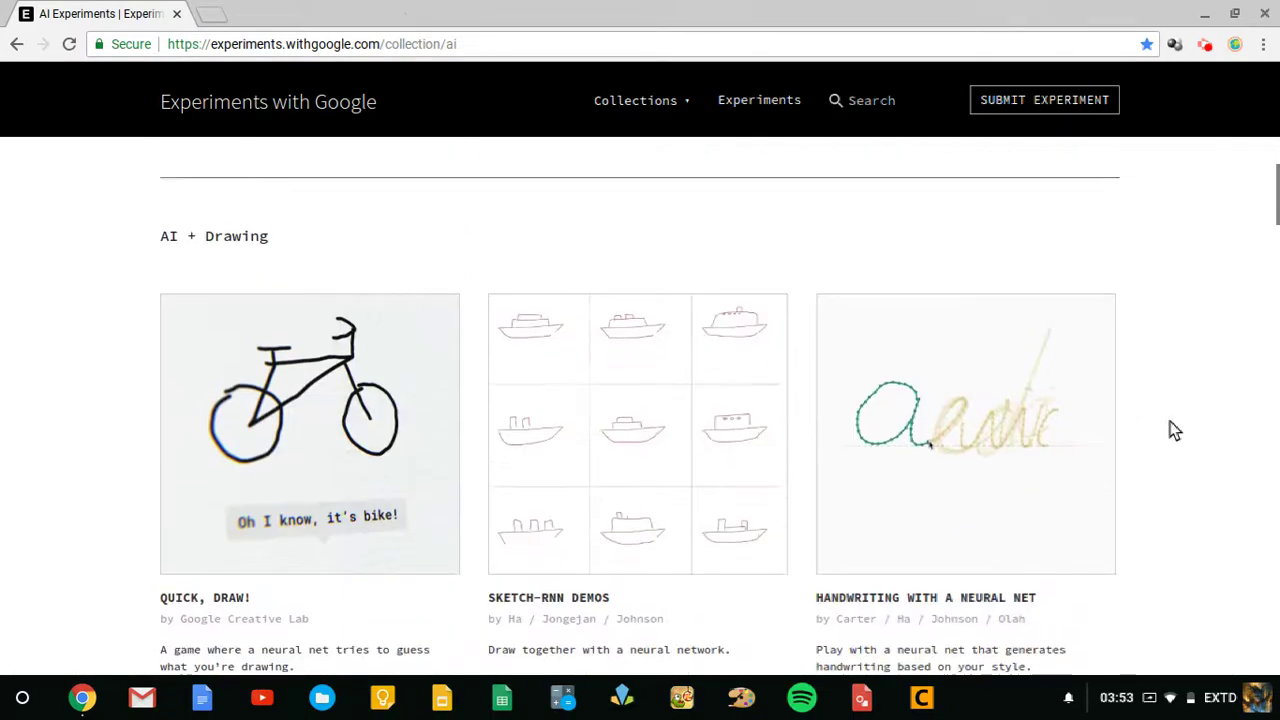
mouse_move(380, 448)
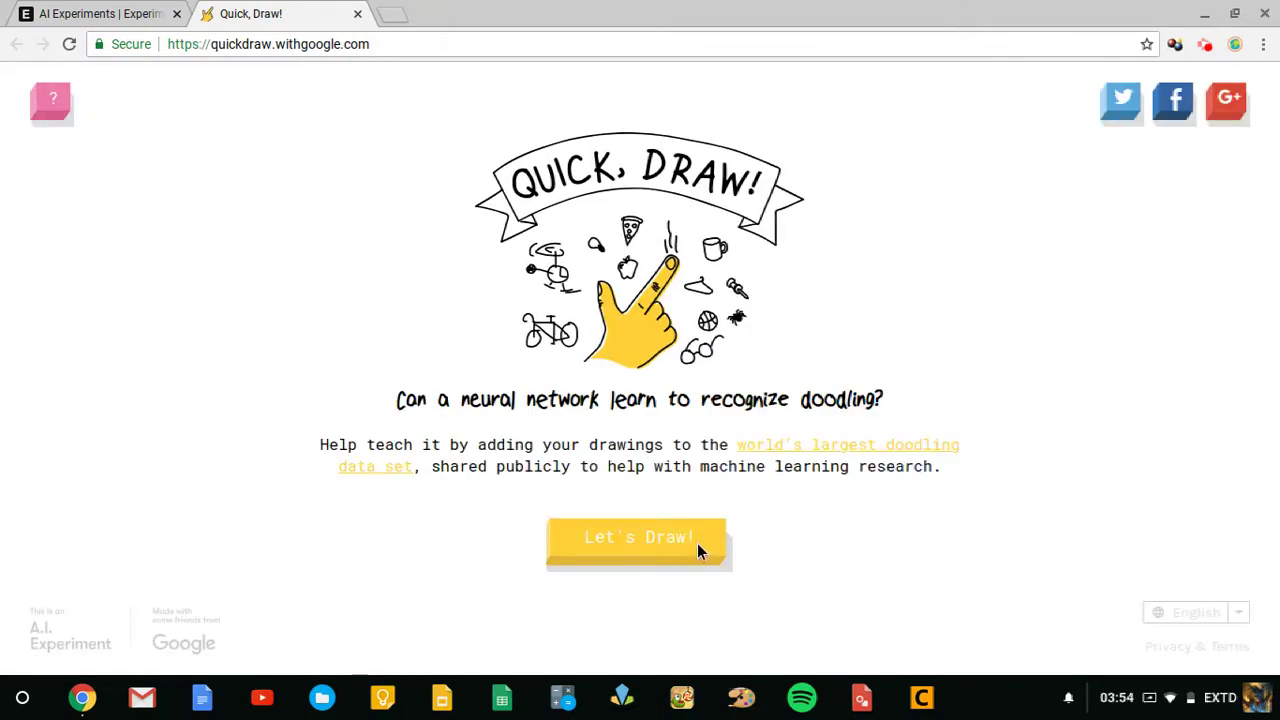
- Start a new Quick, Draw! round and sketch the garden hose as one long line
click(697, 550)
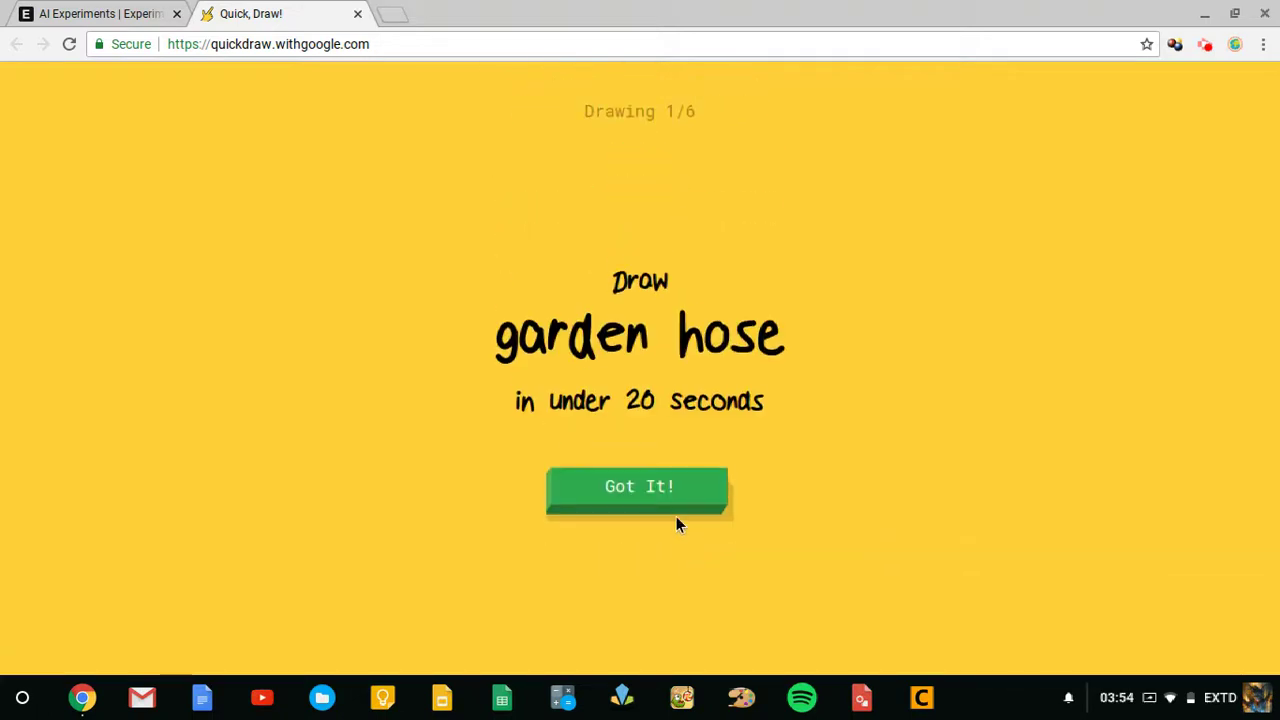
click(663, 500)
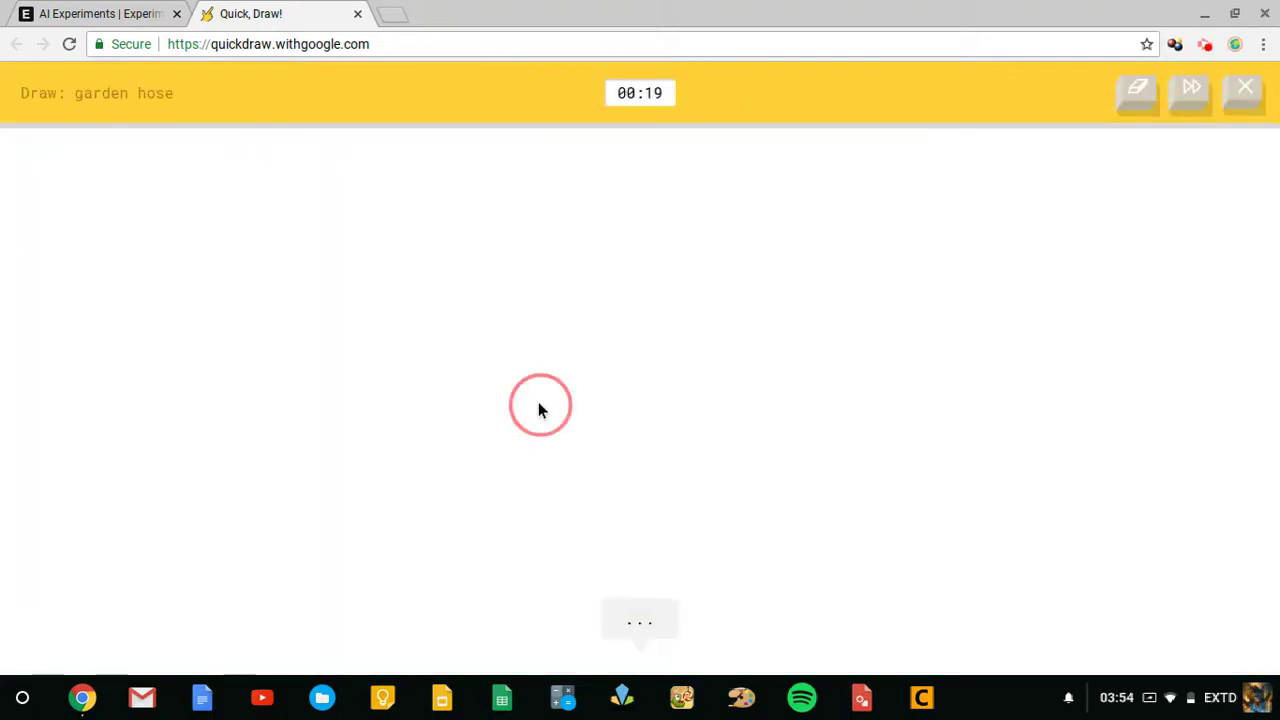
mouse_move(538, 405)
mouse_down()
mouse_move(686, 386)
mouse_move(738, 402)
mouse_up()
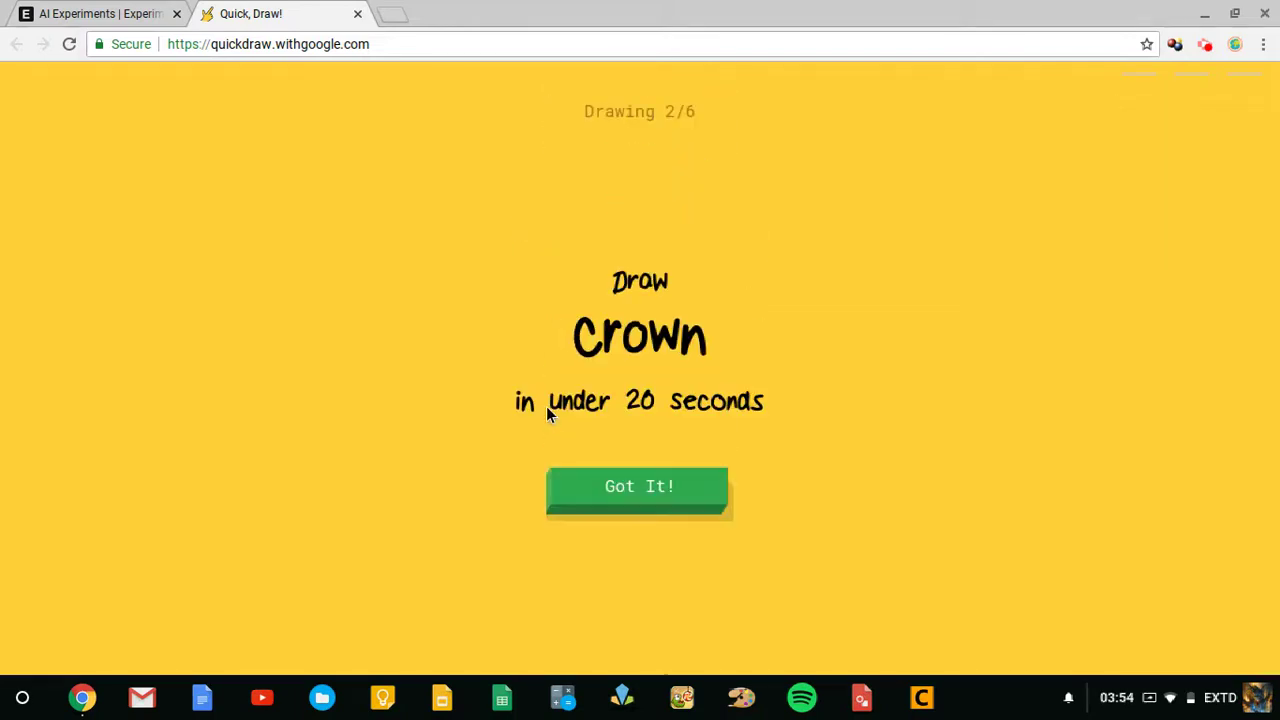
- Draw a crown outline with jewel dots in its left, middle and right loops
click(600, 476)
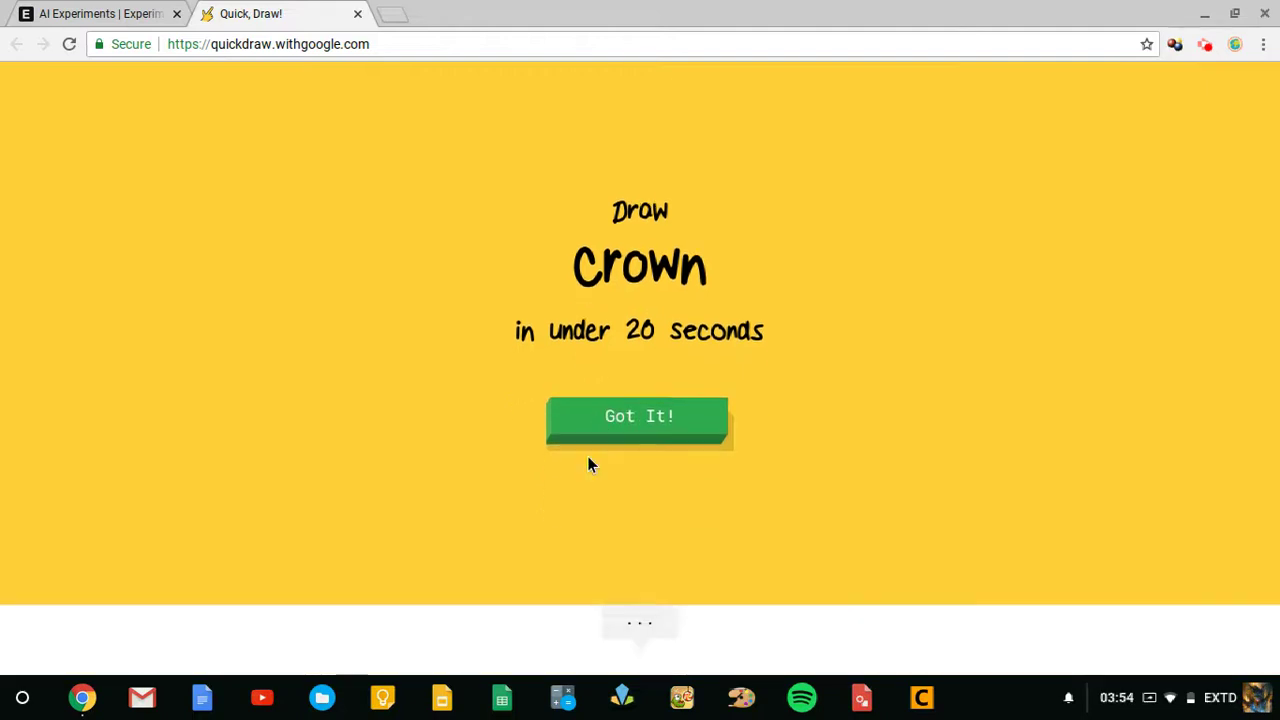
mouse_move(536, 388)
mouse_down()
mouse_move(526, 357)
mouse_move(549, 331)
mouse_move(575, 383)
mouse_move(591, 358)
mouse_move(631, 346)
mouse_move(627, 377)
mouse_move(655, 374)
mouse_move(657, 345)
mouse_move(700, 343)
mouse_move(677, 357)
mouse_move(686, 396)
mouse_move(611, 420)
mouse_move(530, 385)
mouse_up()
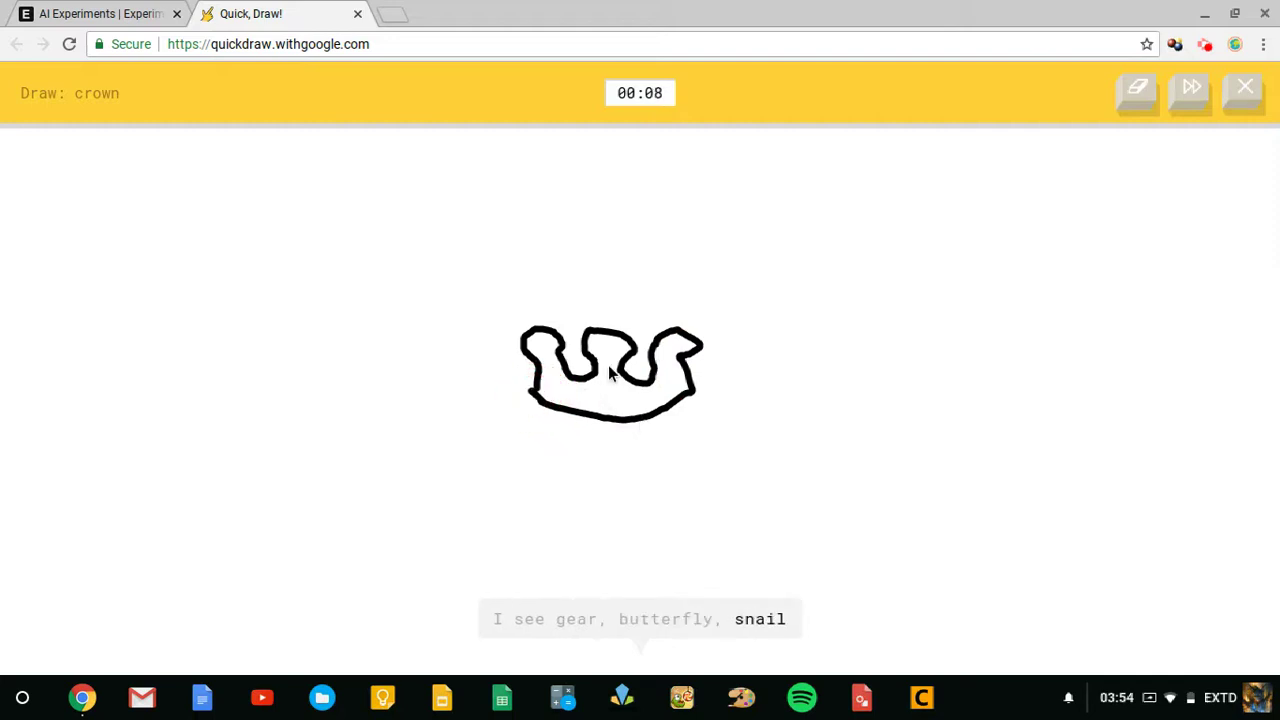
click(607, 350)
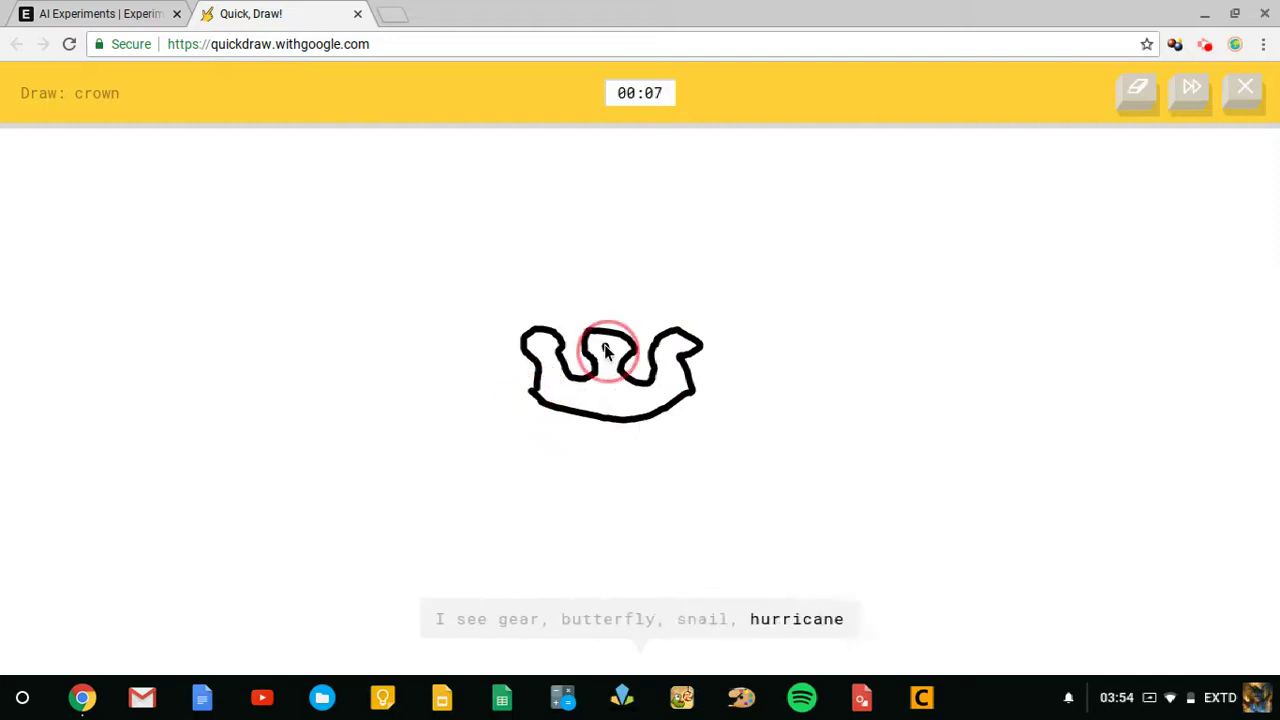
click(540, 347)
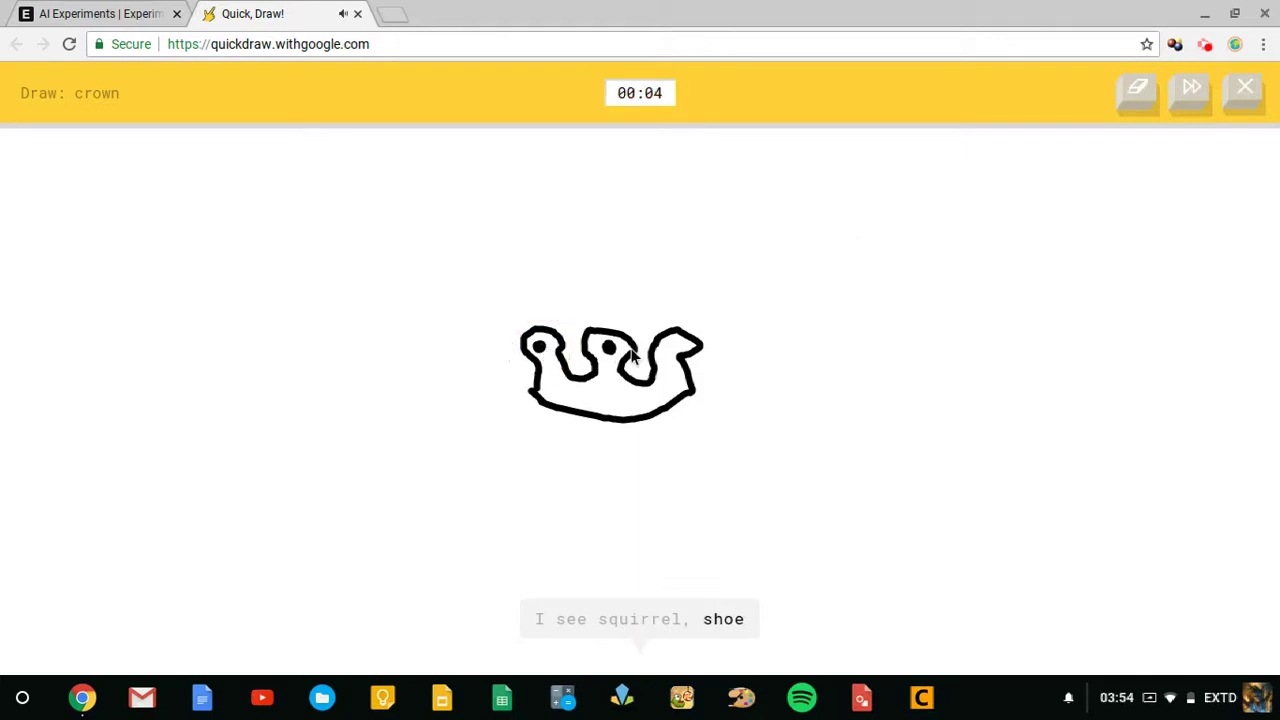
click(676, 349)
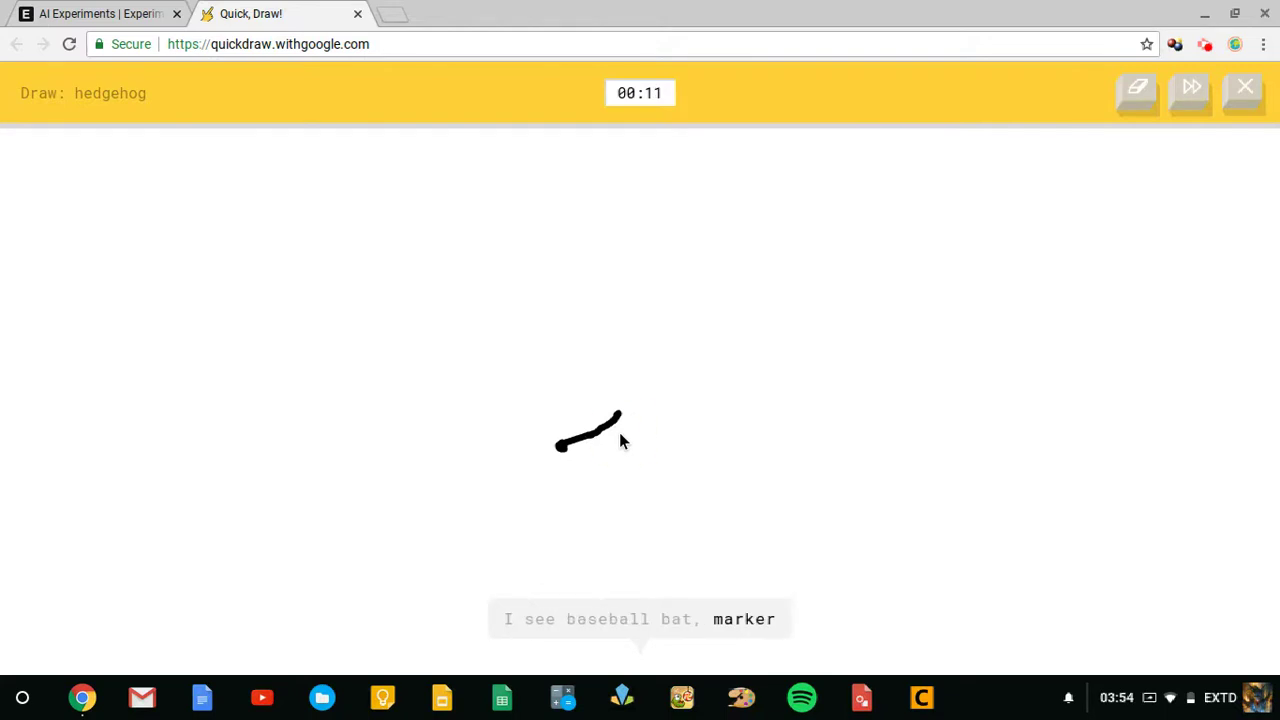
- Sketch a hedgehog with a pointed snout, head outline and zigzag spines
click(620, 437)
mouse_move(561, 455)
mouse_down()
mouse_move(630, 458)
mouse_move(574, 457)
mouse_move(600, 476)
mouse_move(642, 478)
mouse_up()
mouse_move(619, 413)
mouse_down()
mouse_move(654, 423)
mouse_move(647, 472)
mouse_up()
mouse_move(655, 425)
mouse_down()
mouse_move(834, 336)
mouse_move(811, 394)
mouse_move(760, 403)
mouse_move(758, 436)
mouse_up()
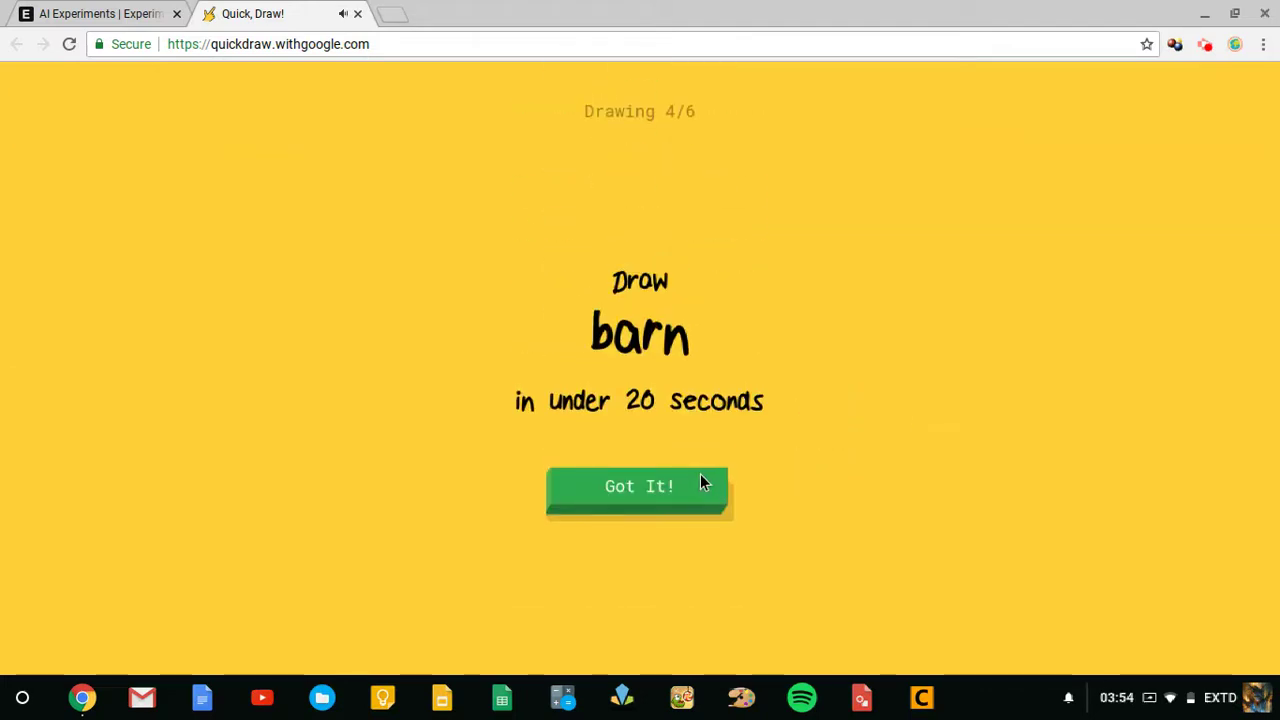
- Sketch the barn outline, then draw a pool with edges, a ladder and small arcs
click(700, 482)
mouse_move(590, 488)
mouse_down()
mouse_move(586, 388)
mouse_move(671, 491)
mouse_move(677, 374)
mouse_move(523, 391)
mouse_move(509, 474)
mouse_move(526, 371)
mouse_move(646, 277)
mouse_move(746, 371)
mouse_move(755, 492)
mouse_up()
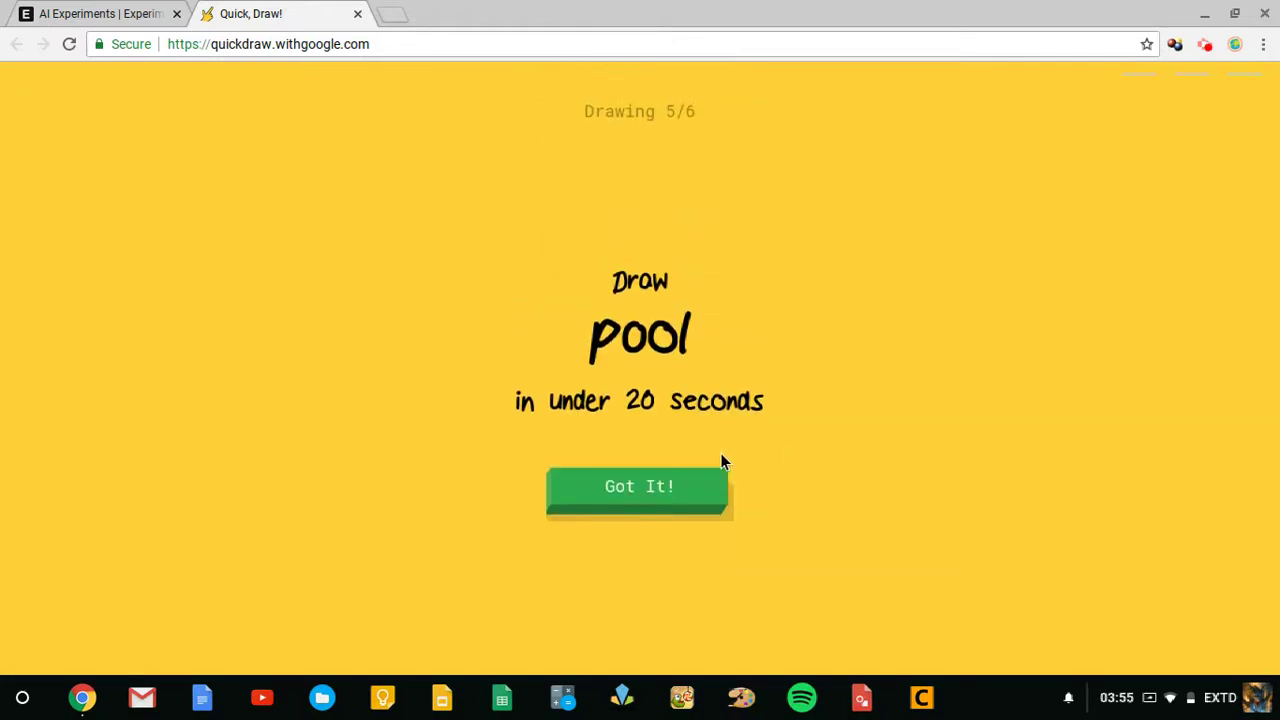
click(663, 491)
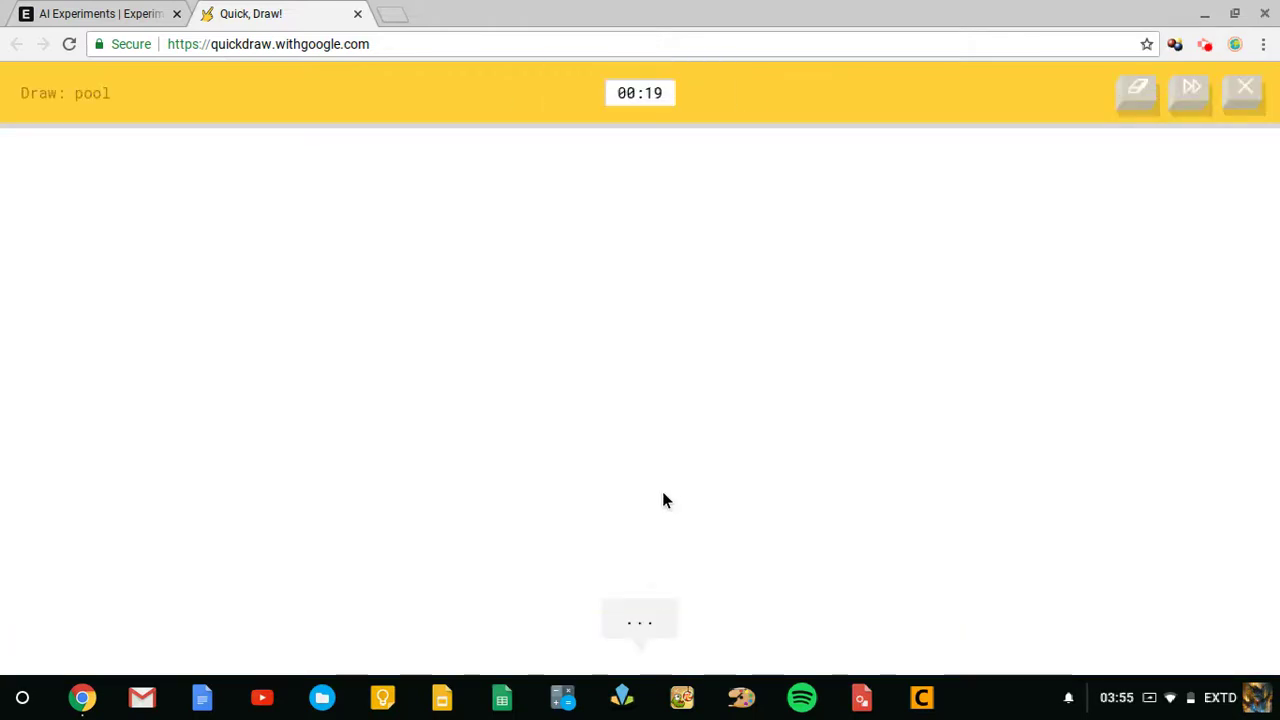
drag(533, 411, 545, 418)
mouse_move(368, 411)
mouse_down()
mouse_move(434, 434)
mouse_move(543, 506)
mouse_move(677, 383)
mouse_move(491, 315)
mouse_move(417, 380)
mouse_move(313, 427)
mouse_up()
mouse_move(627, 333)
mouse_down()
mouse_move(572, 390)
mouse_move(669, 320)
mouse_move(643, 320)
mouse_move(608, 352)
mouse_up()
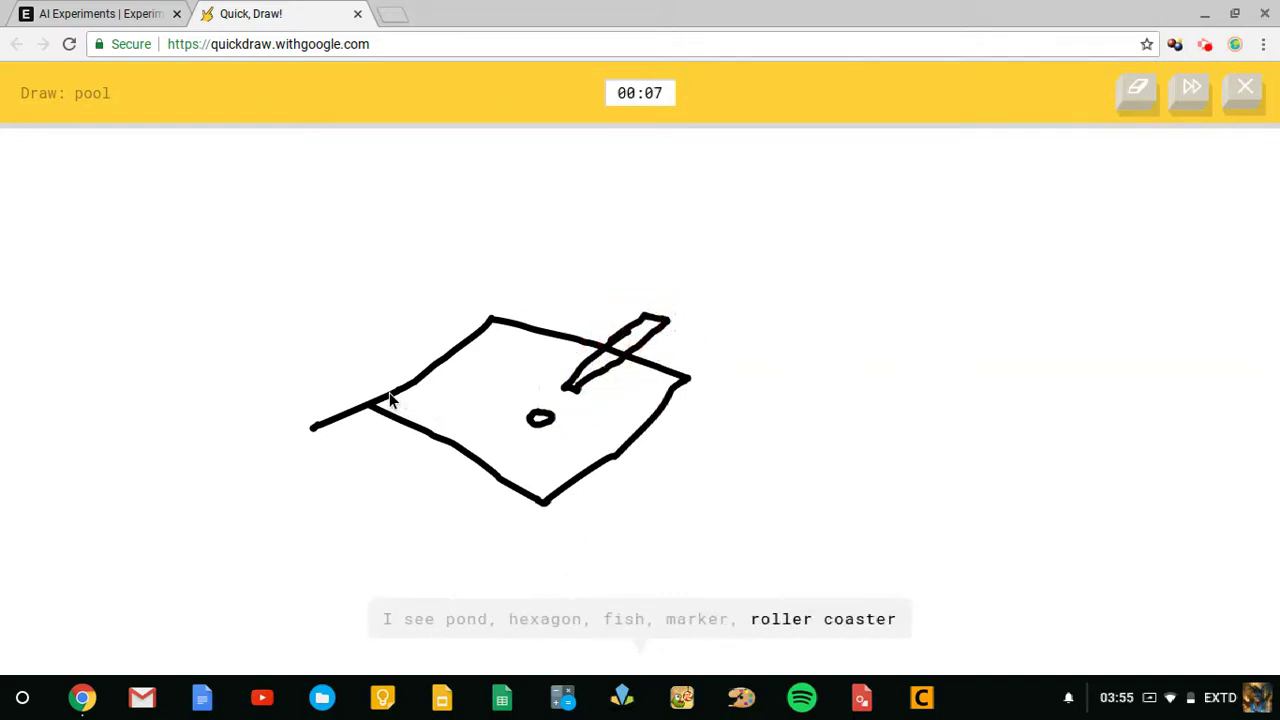
drag(389, 393, 410, 425)
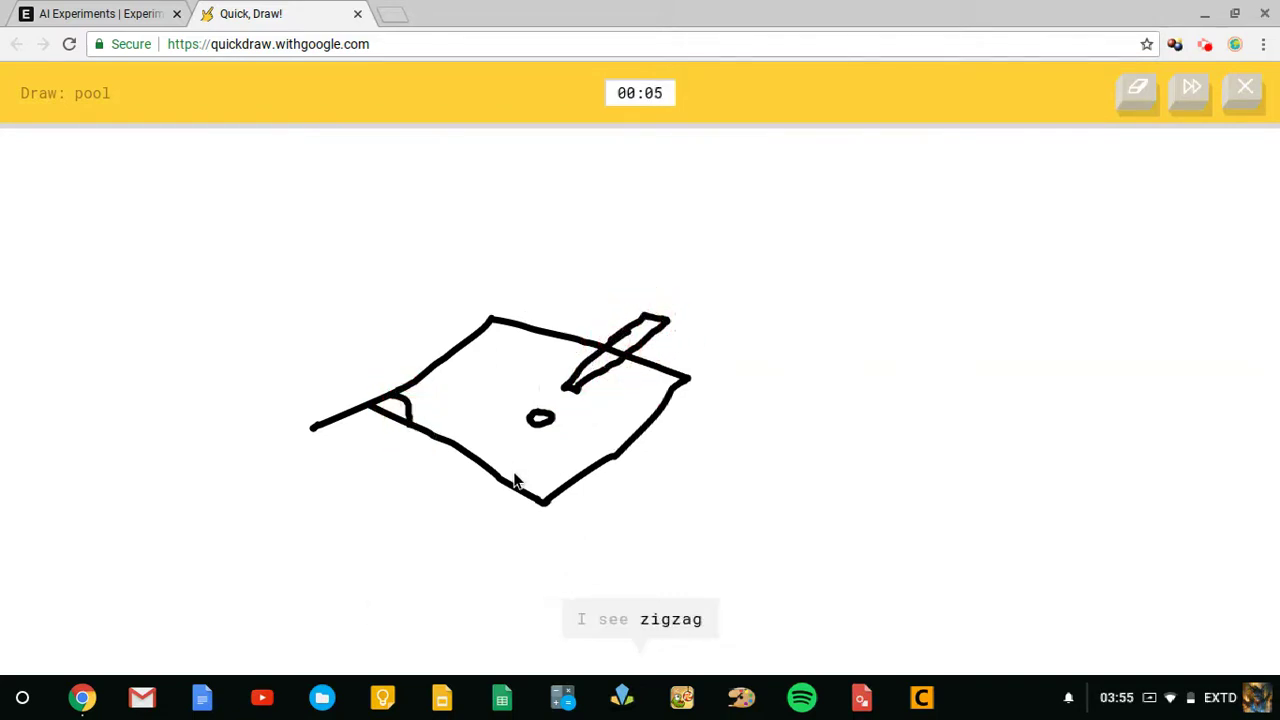
drag(503, 478, 563, 485)
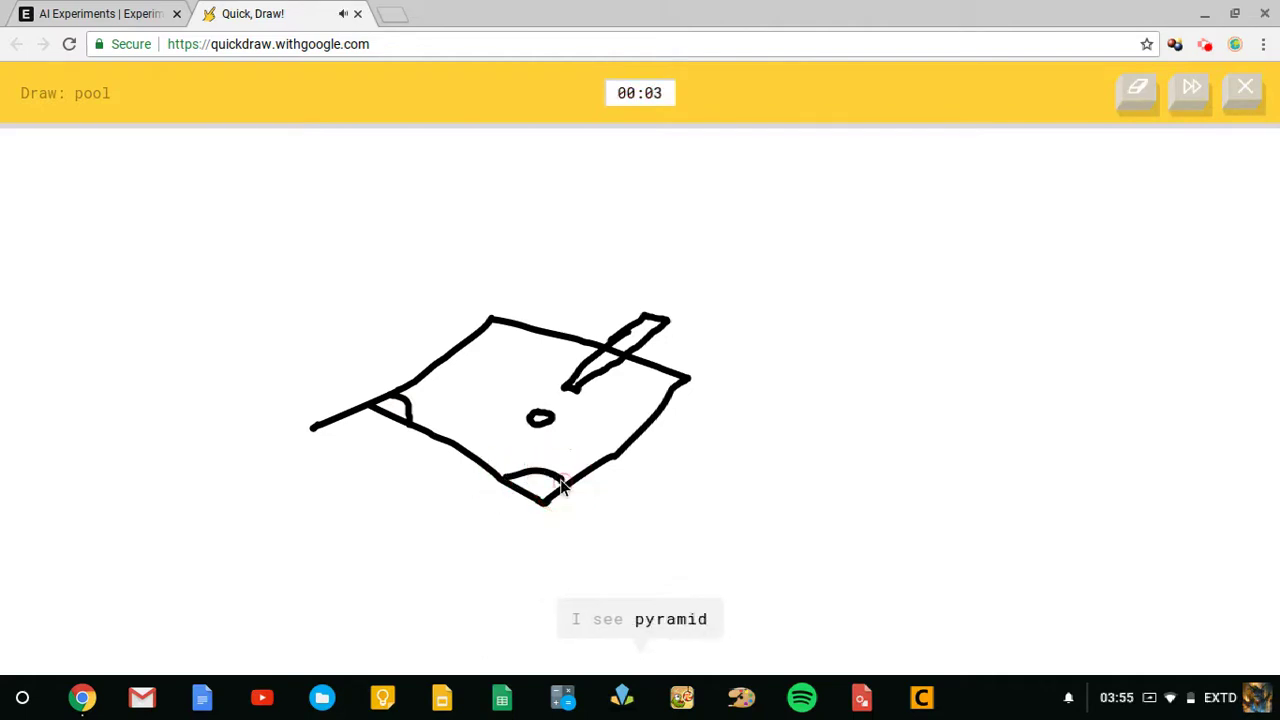
drag(640, 371, 660, 404)
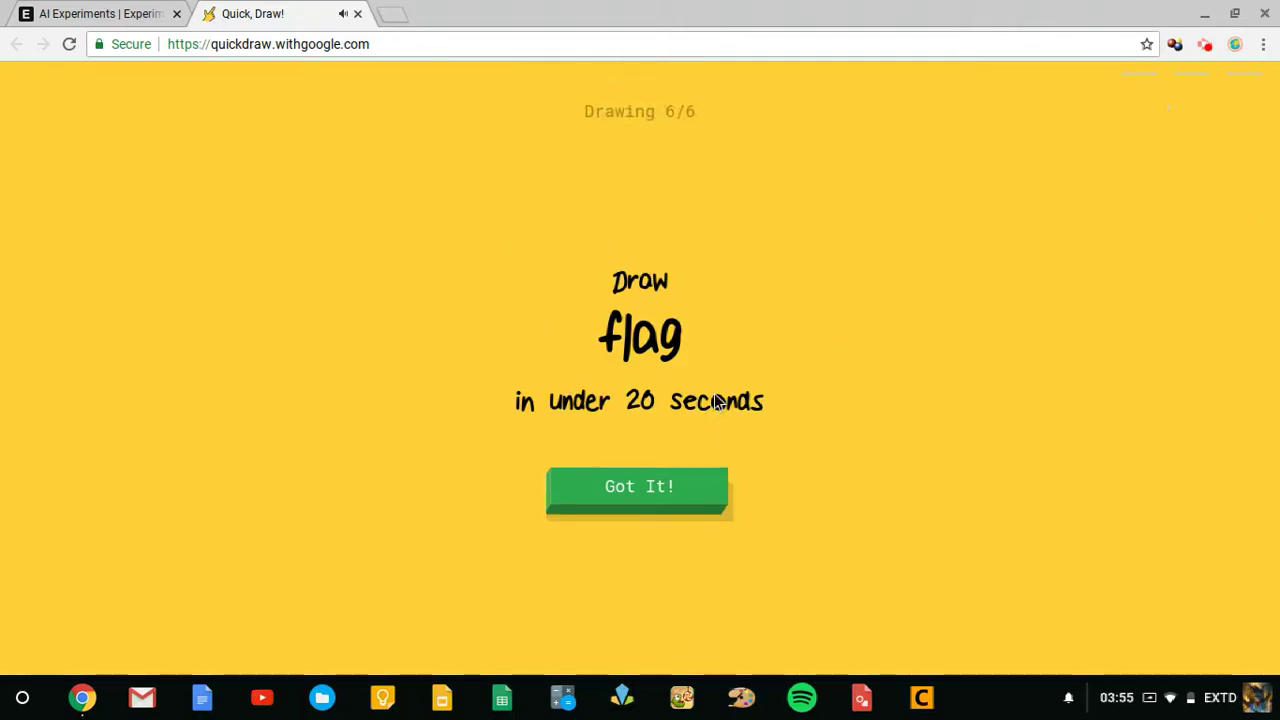
- Draw the flag's edges with an emblem loop inside, finishing the six-doodle round
click(641, 478)
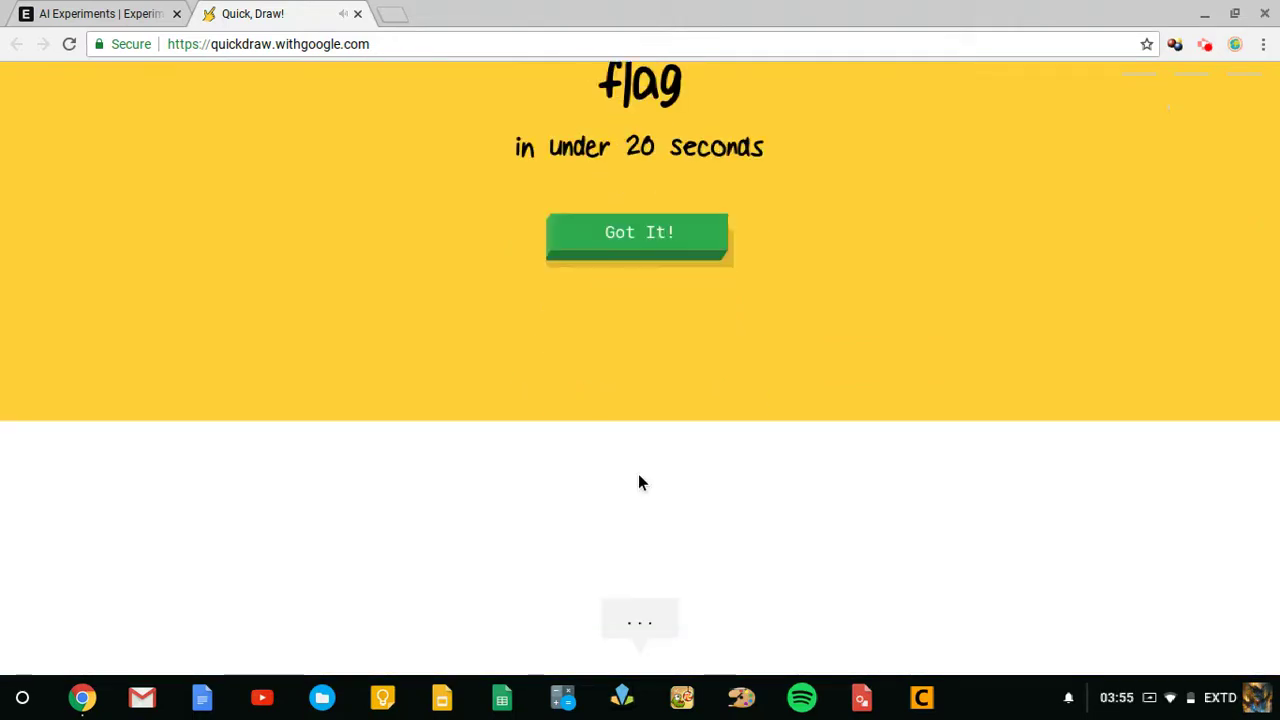
mouse_move(509, 306)
mouse_down()
mouse_move(509, 431)
mouse_move(781, 409)
mouse_move(703, 247)
mouse_move(486, 274)
mouse_move(509, 316)
mouse_up()
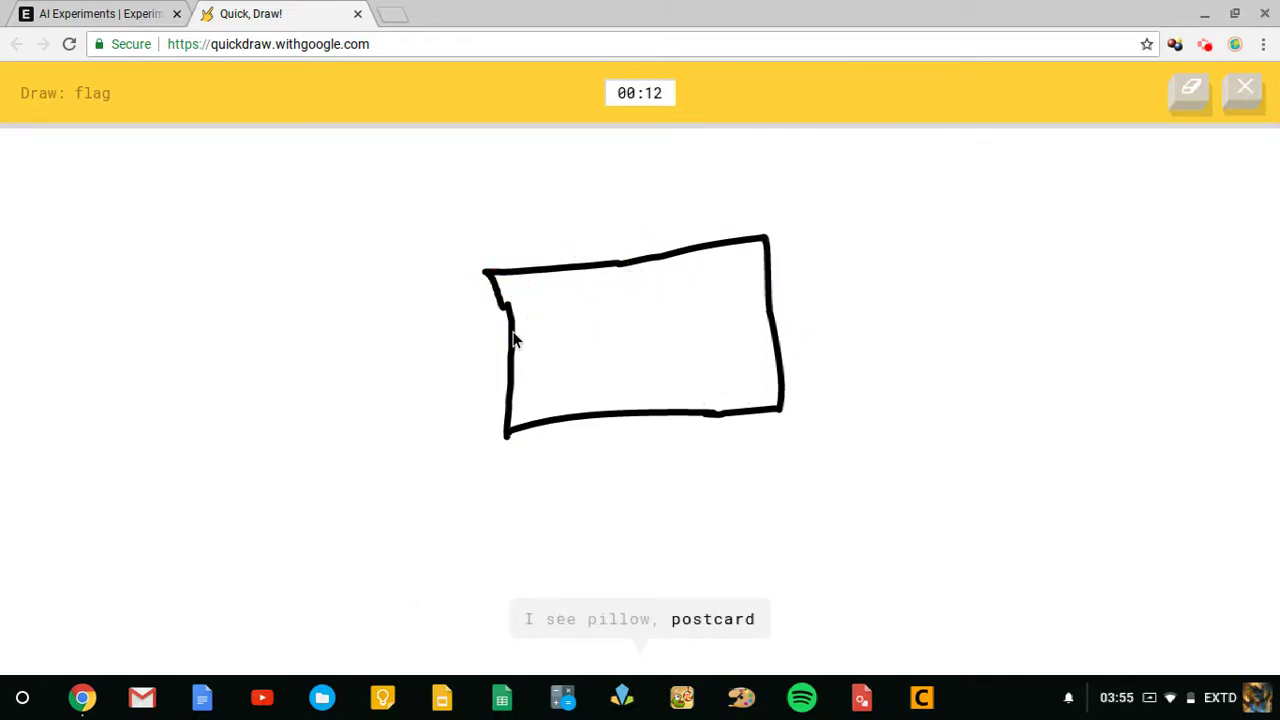
click(642, 310)
mouse_move(642, 310)
mouse_down()
mouse_move(600, 320)
mouse_move(614, 349)
mouse_move(649, 346)
mouse_move(648, 312)
mouse_up()
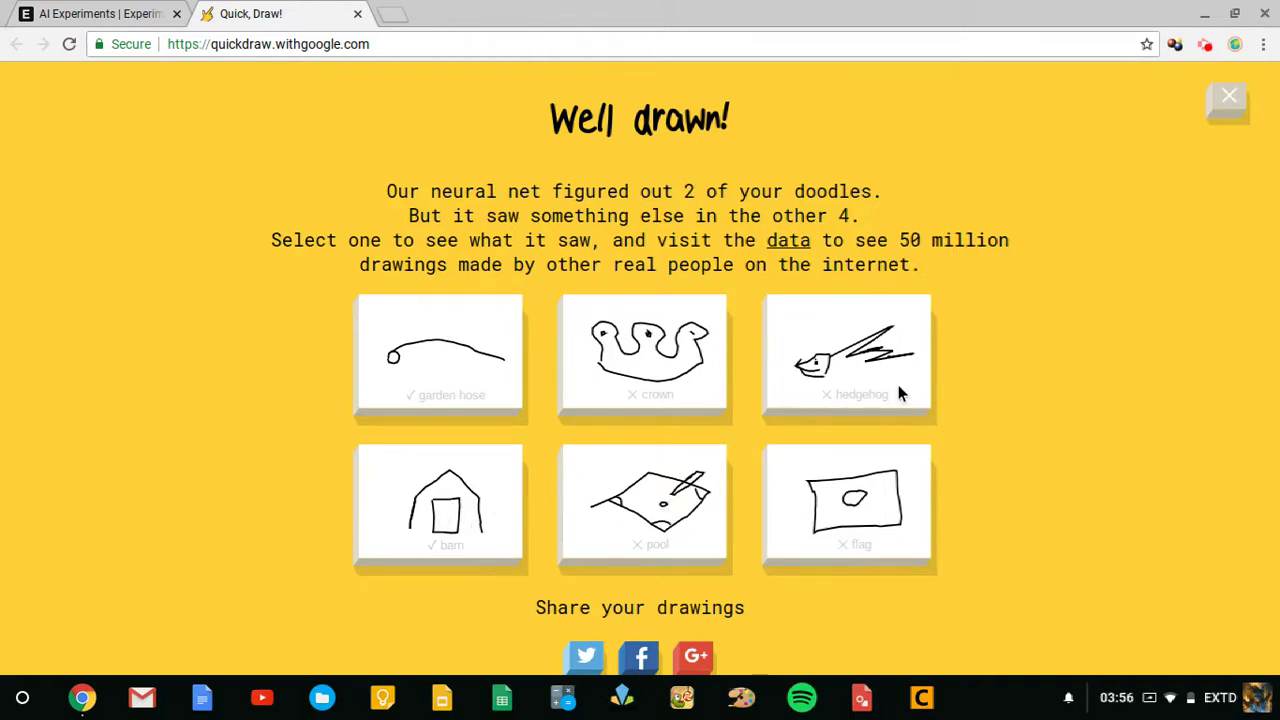
- Close Quick, Draw!, launch Bird Sounds from AI + Music, and stop the Screencastify recording
click(358, 14)
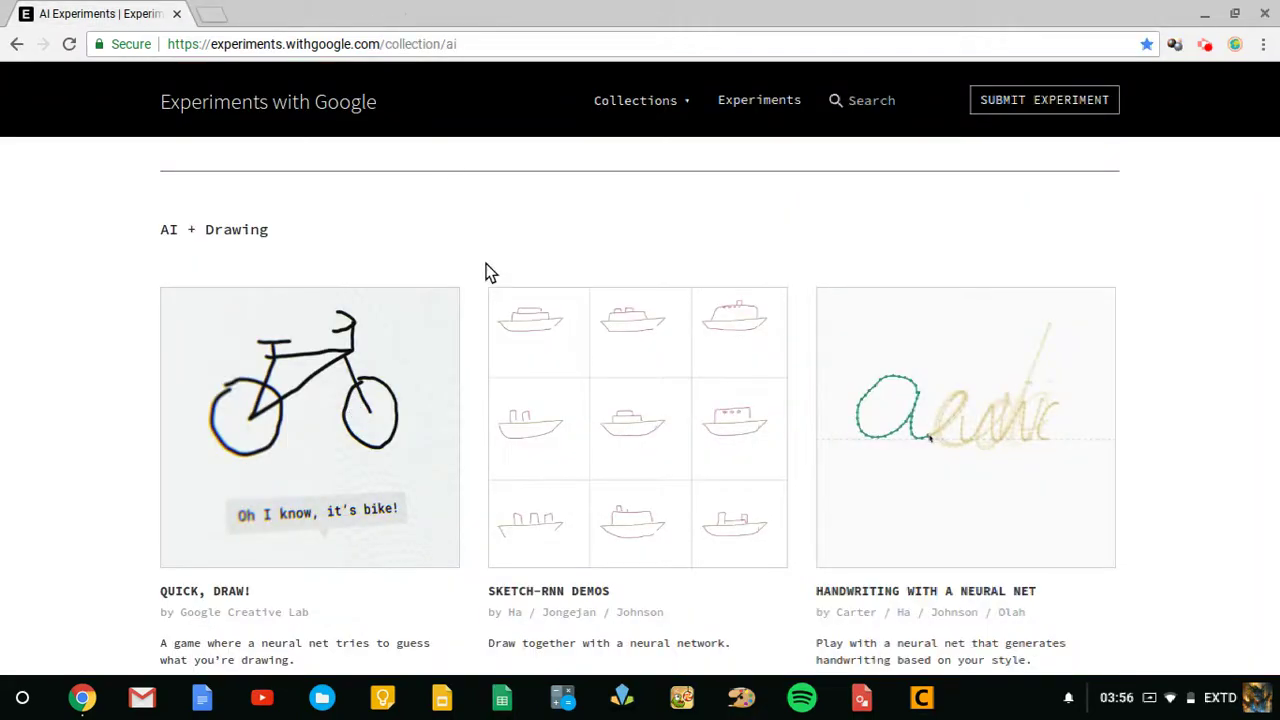
scroll(489, 272, down, 5)
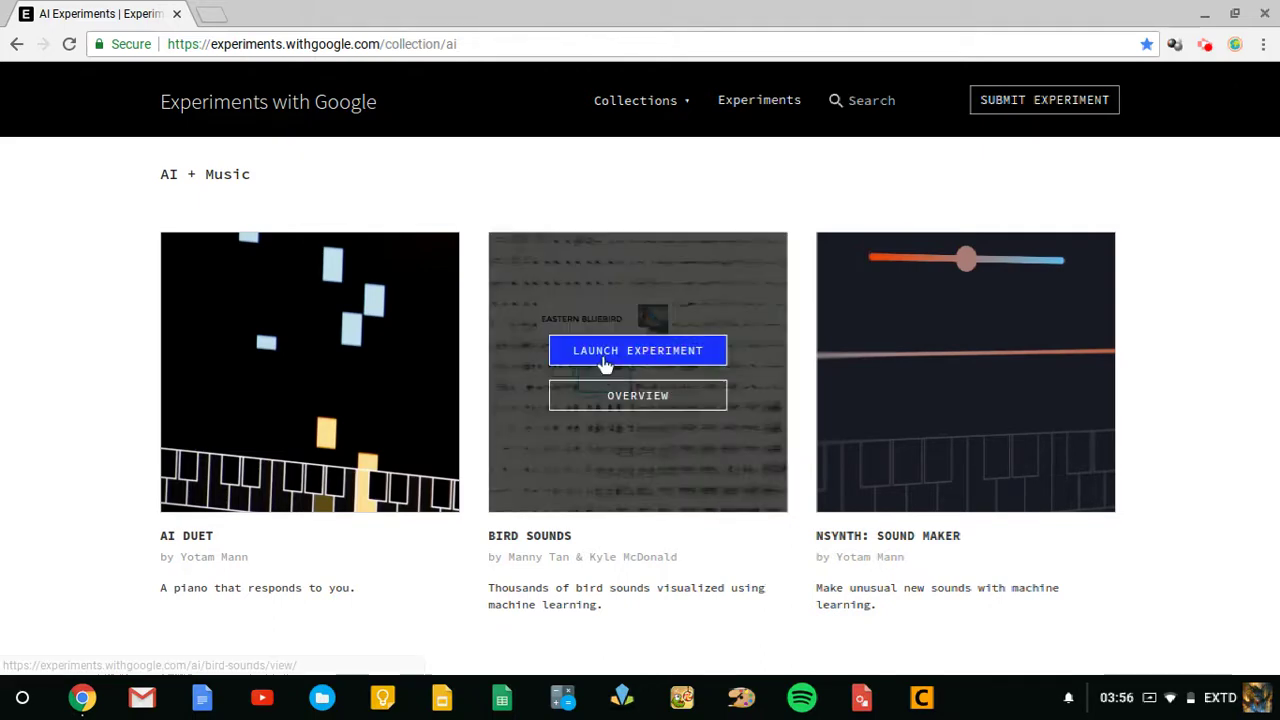
click(601, 360)
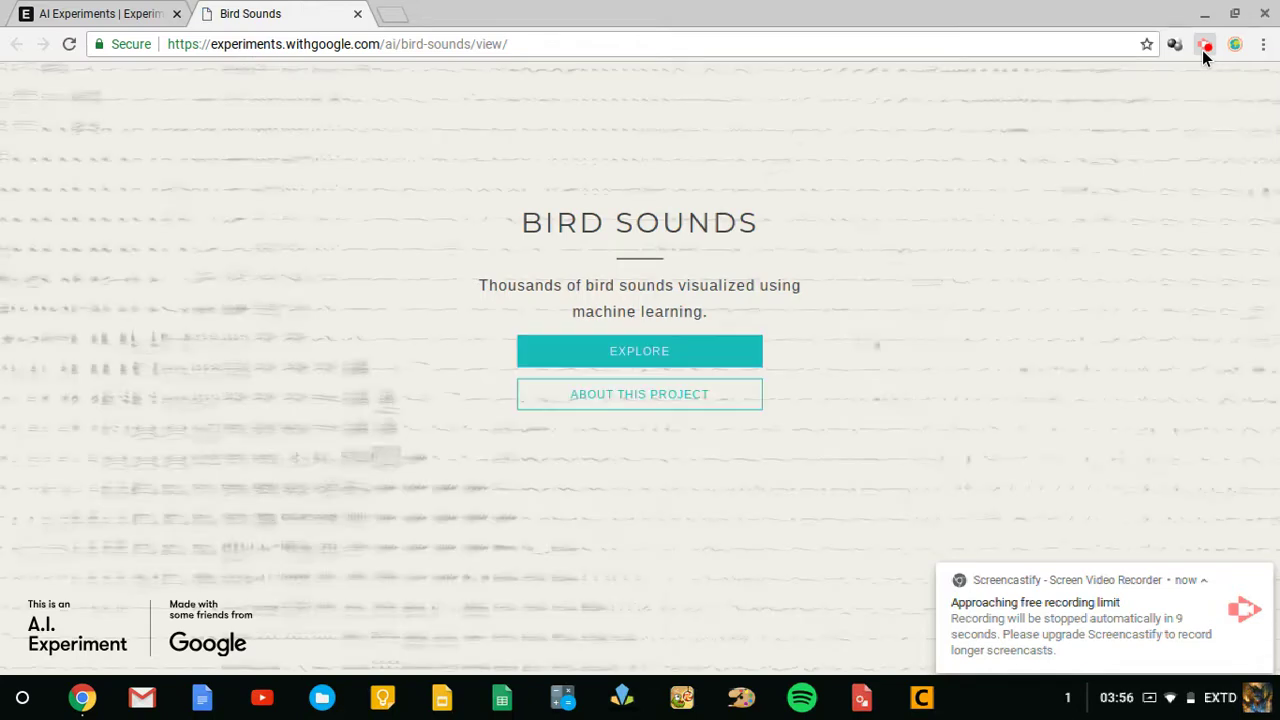
click(1204, 48)
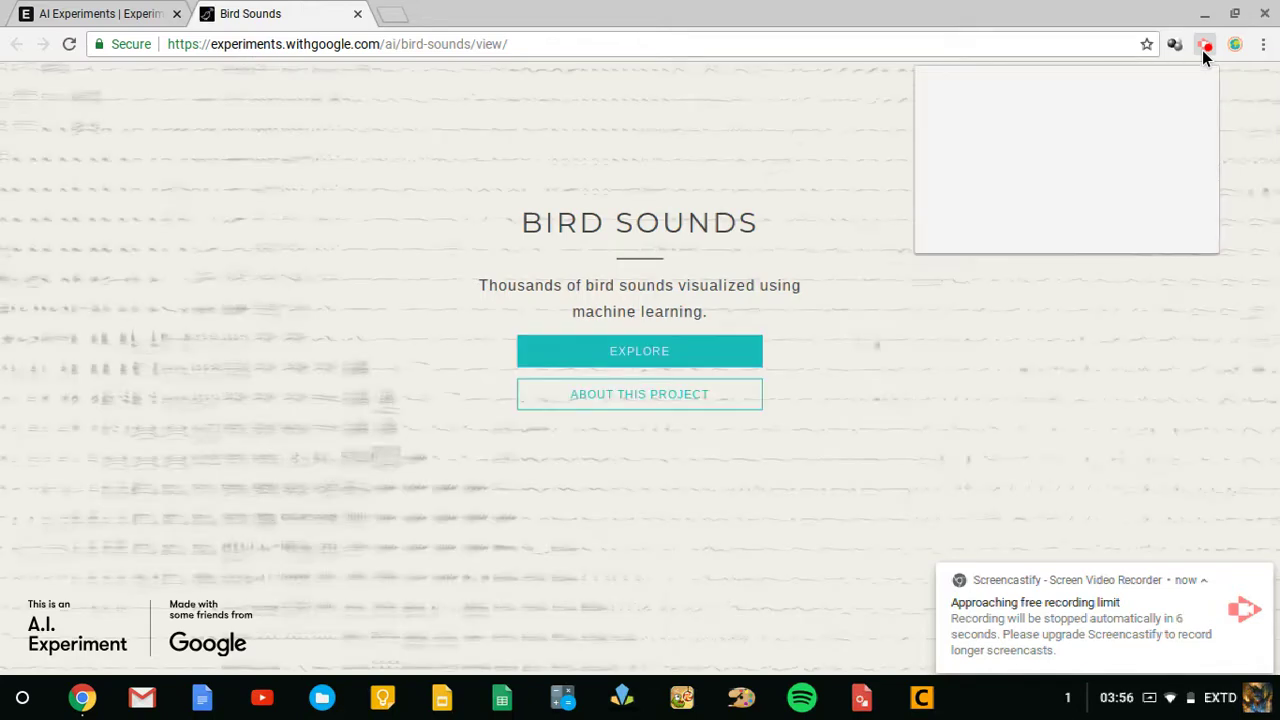
click(1166, 303)
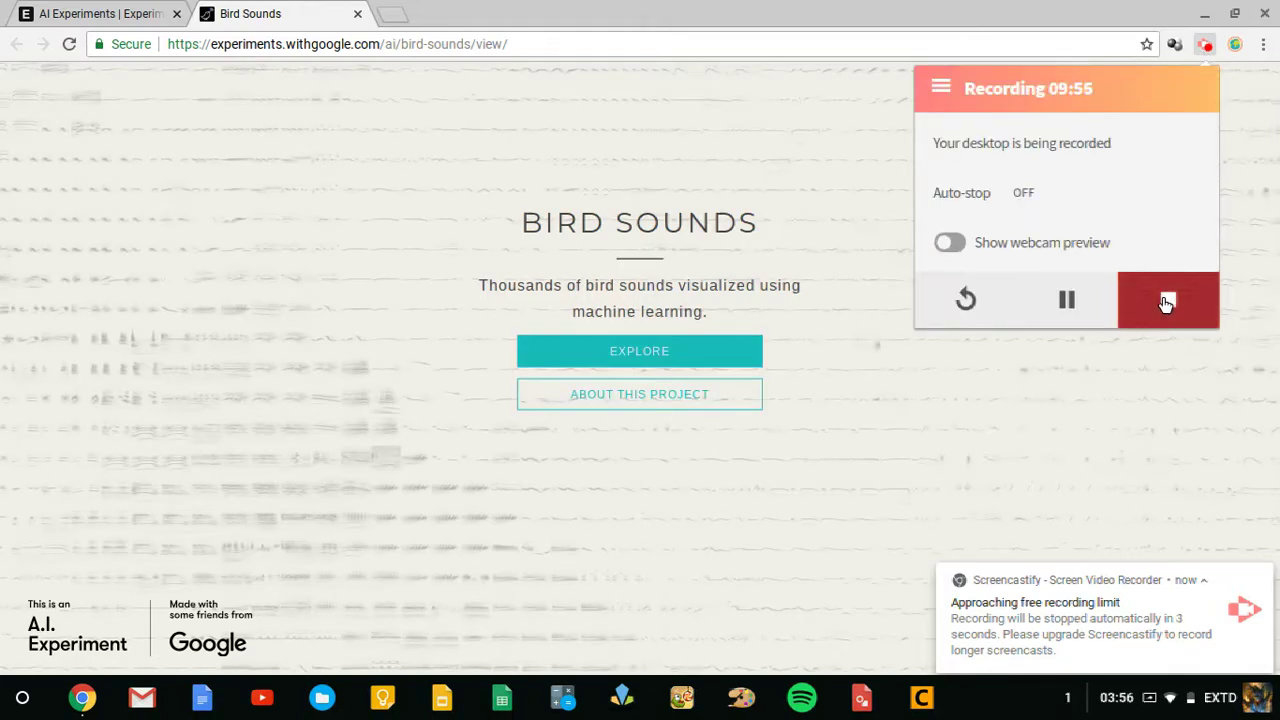